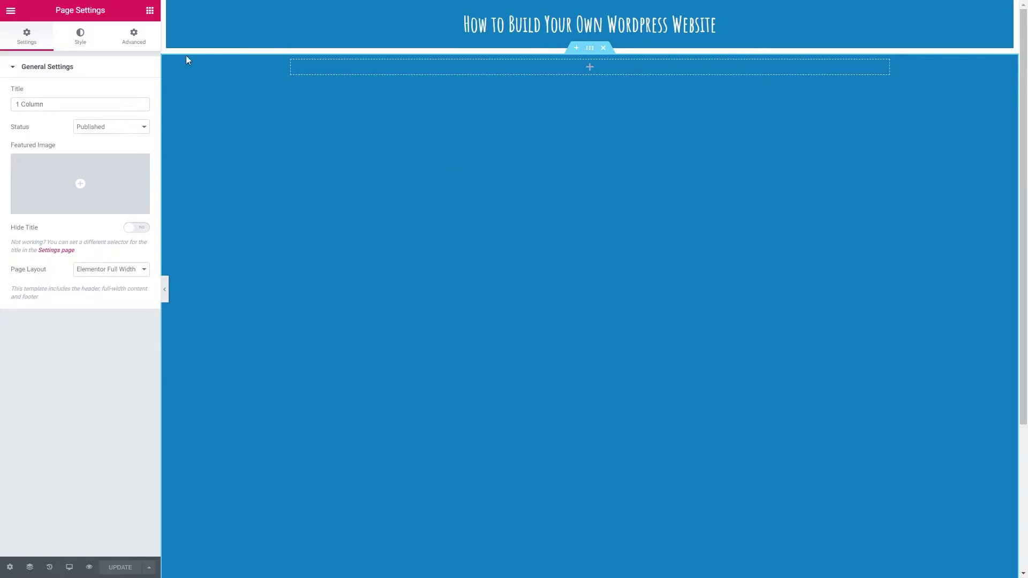
Search the widgets for 'media' and drop a Media Carousel below the page heading
left_click(150, 12)
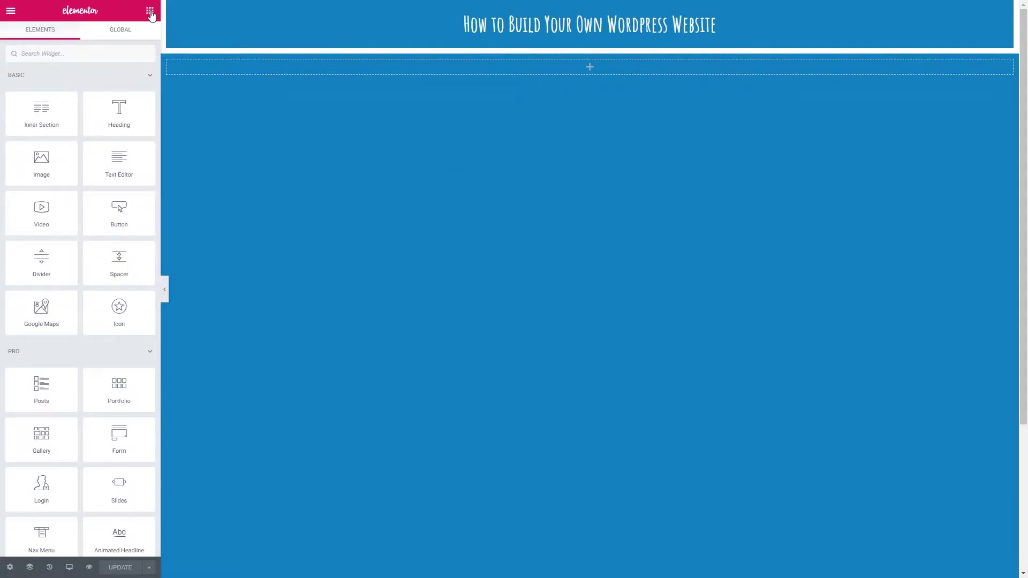
left_click(61, 53)
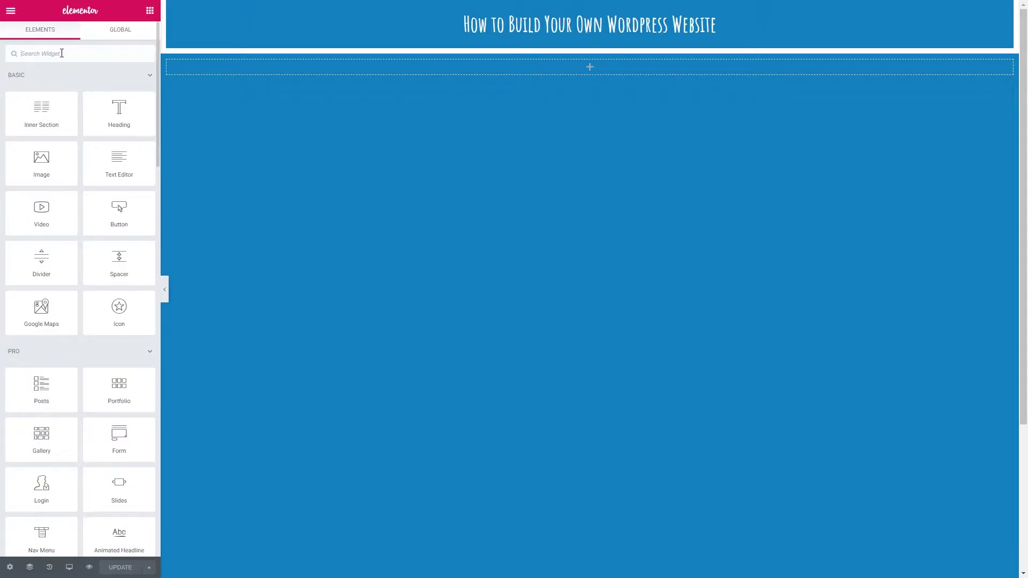
type("media")
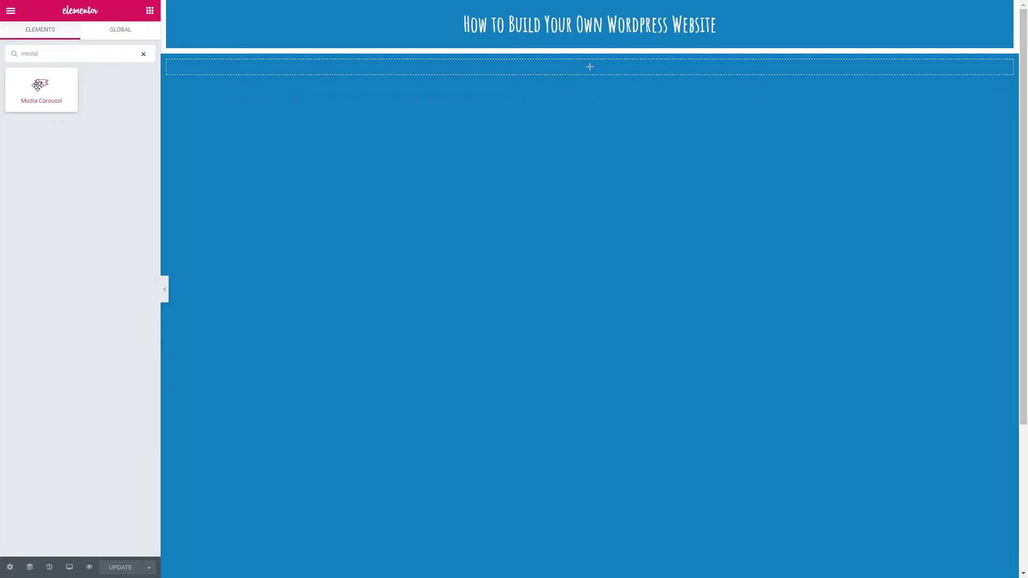
left_click_drag(37, 86, 442, 62)
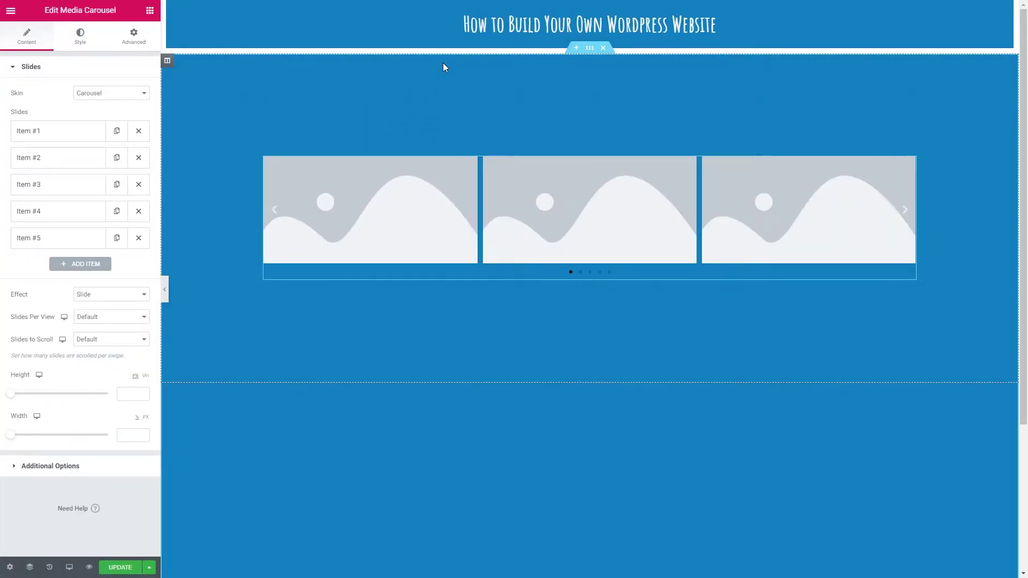
Compare the Slideshow and Coverflow skins, settling on Slideshow for the carousel
left_click(130, 42)
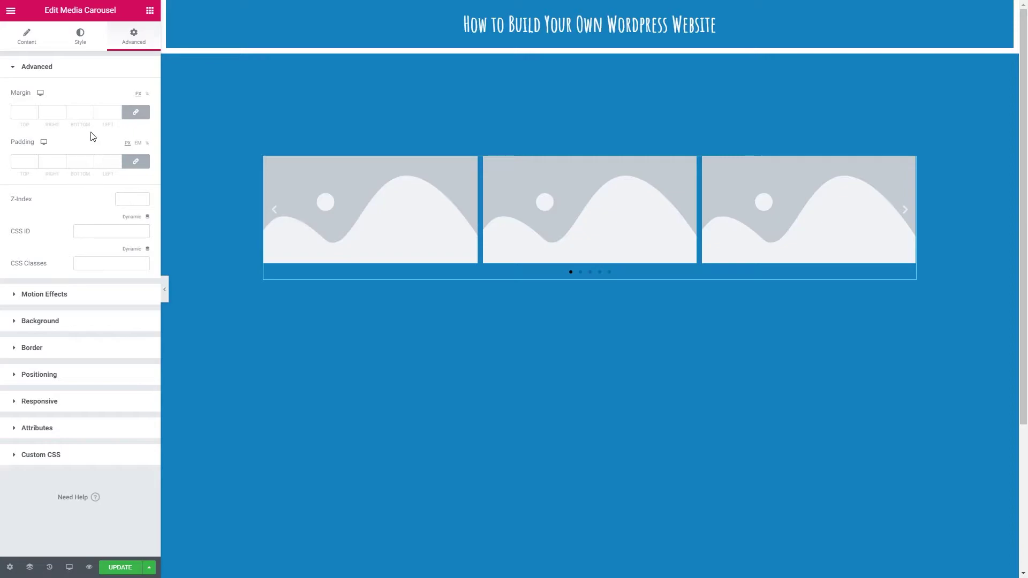
left_click(23, 47)
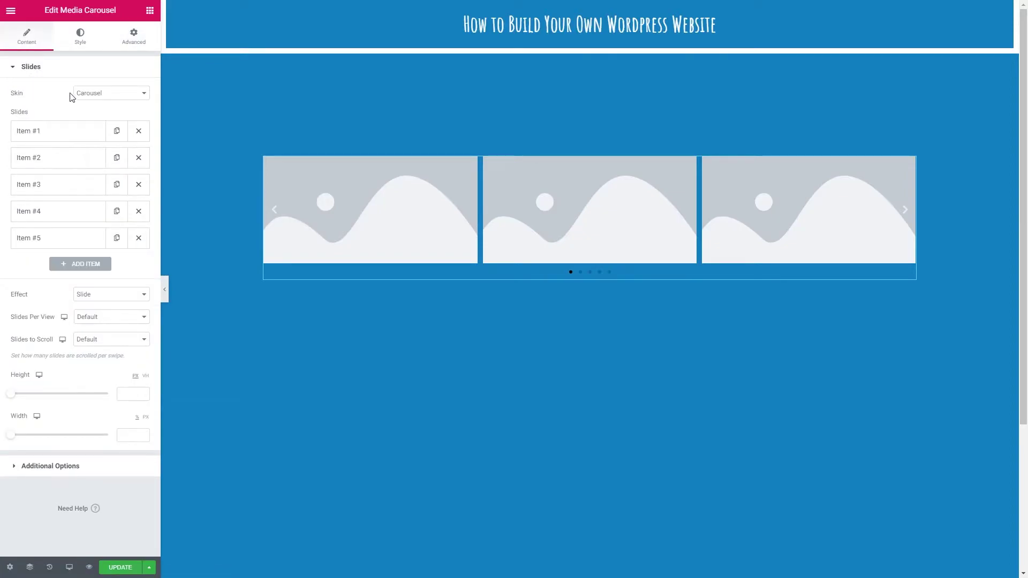
left_click(120, 102)
left_click(98, 110)
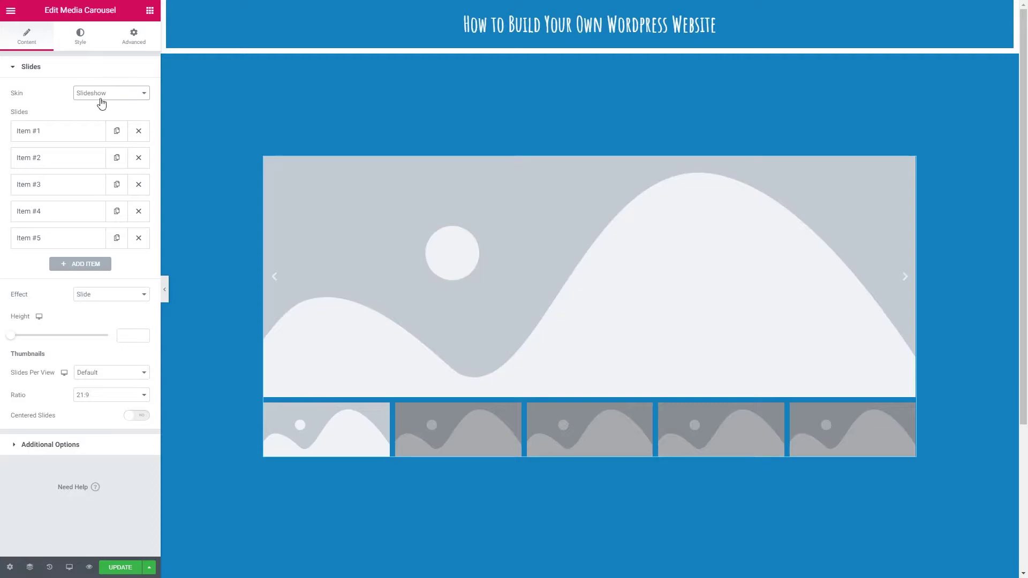
left_click(103, 101)
left_click(99, 122)
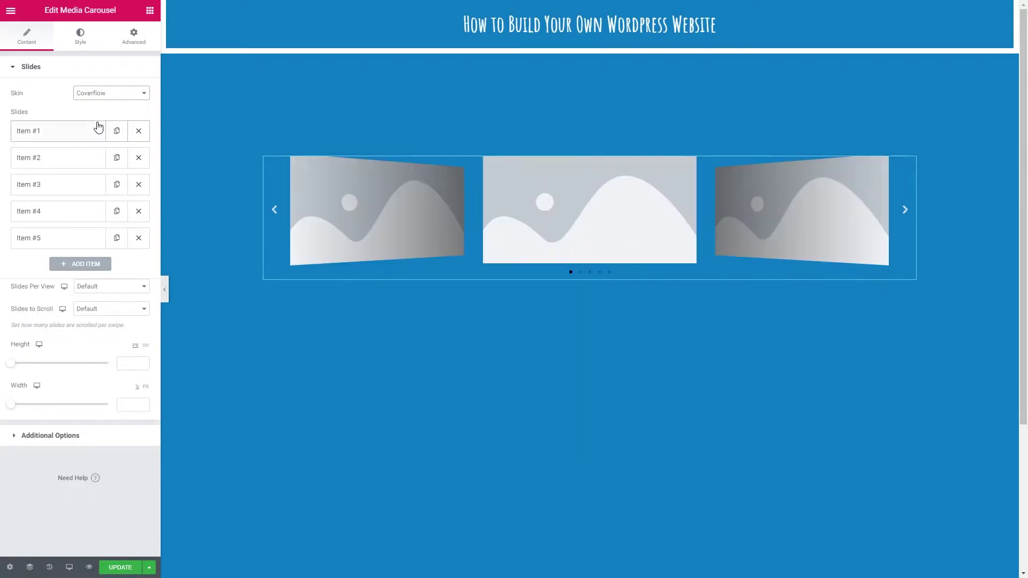
left_click(104, 97)
left_click(92, 114)
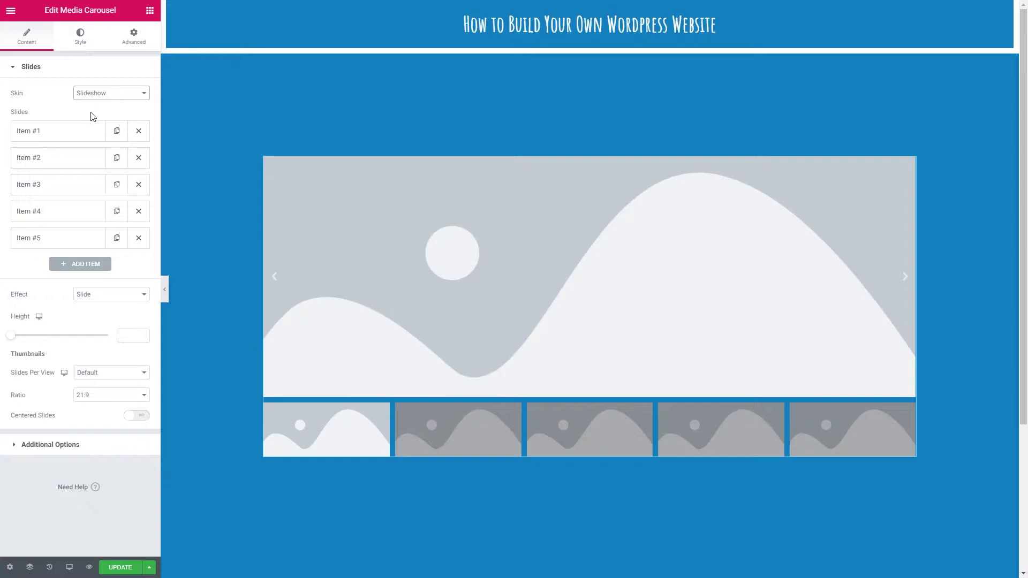
Set the first slide's image to the hands-and-laptop photo from the Media Library
left_click(69, 138)
mouse_move(56, 205)
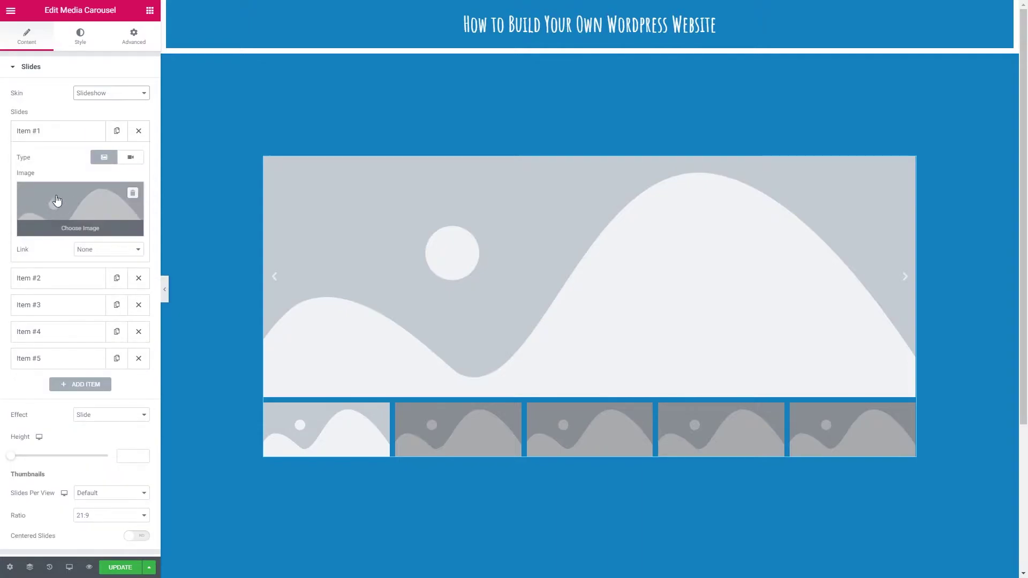
left_click(74, 203)
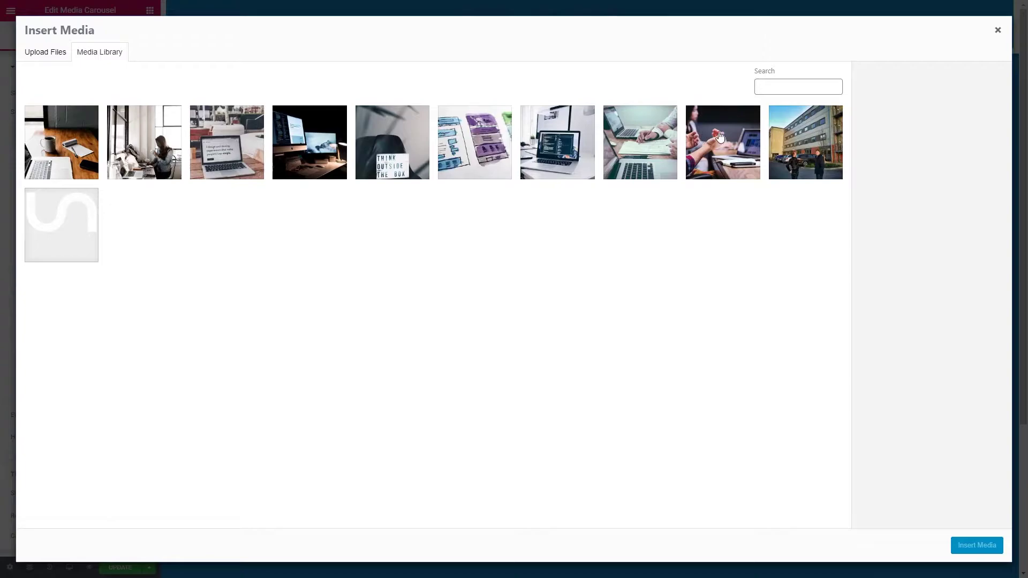
left_click(723, 137)
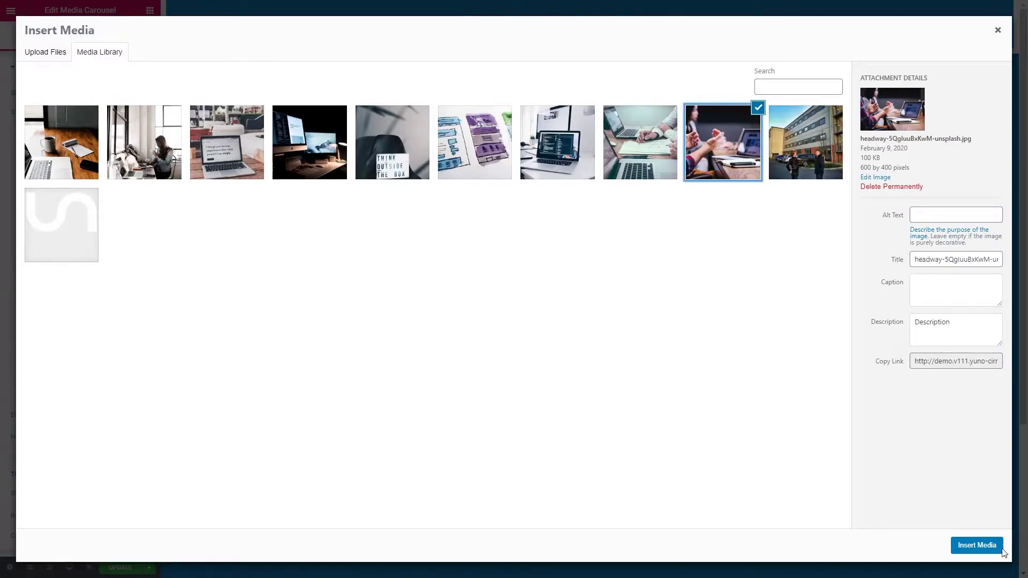
left_click(990, 547)
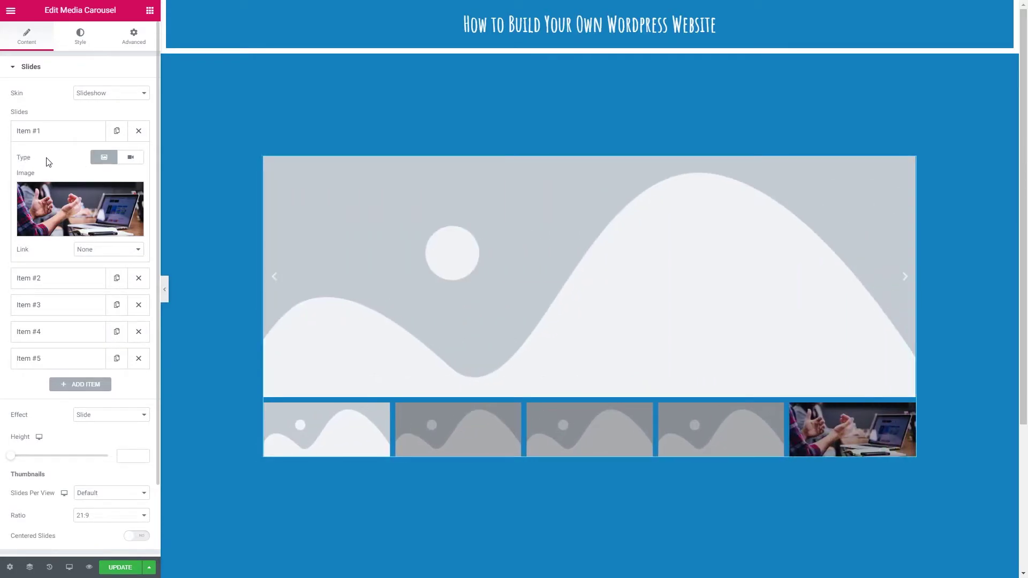
Make the first slide a Video type and paste its YouTube link
left_click(129, 159)
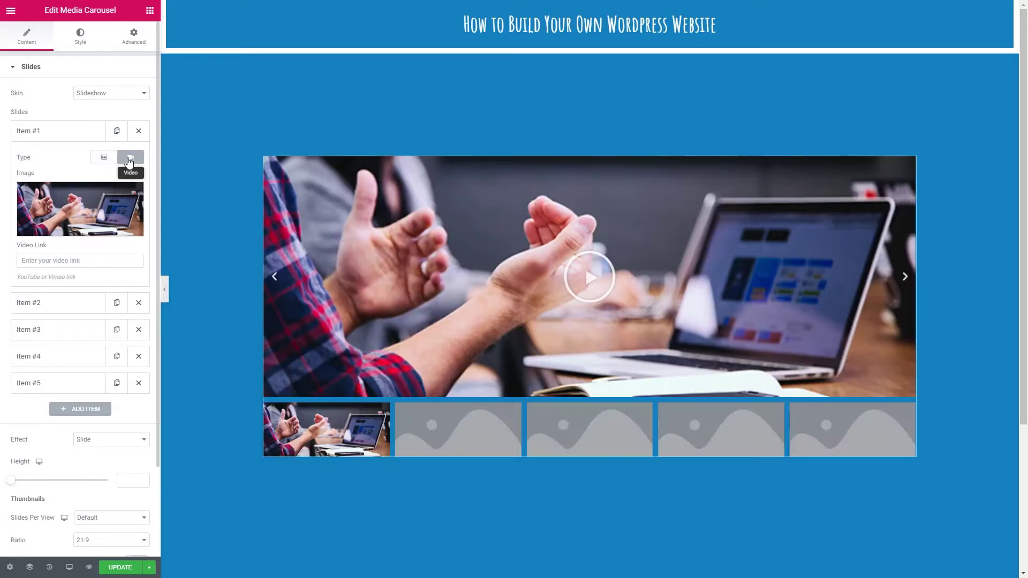
left_click(72, 262)
type("https://youtu.be/adNg0ztnHJY")
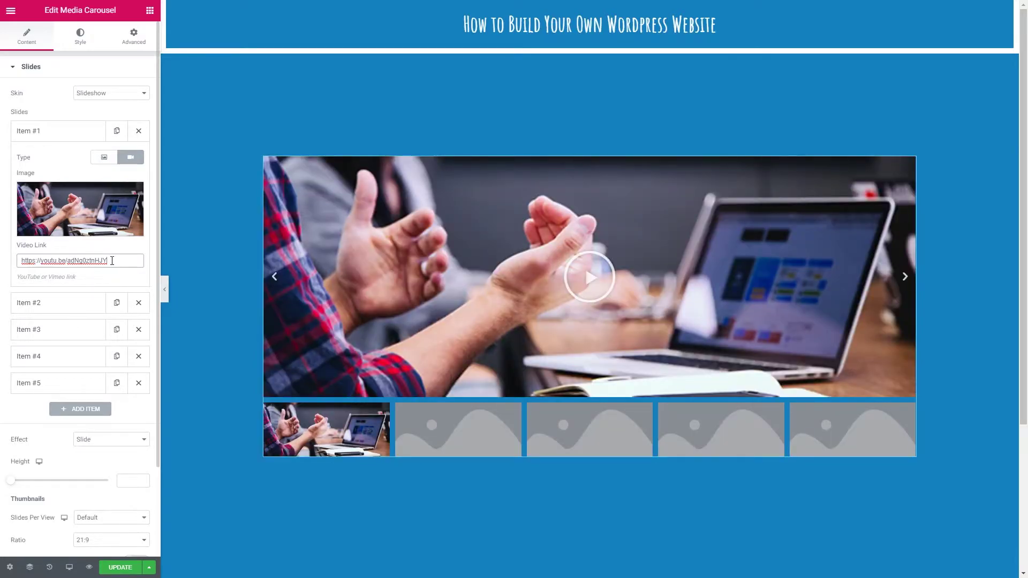
Put the laptop-and-pen photo on the second slide
left_click(43, 130)
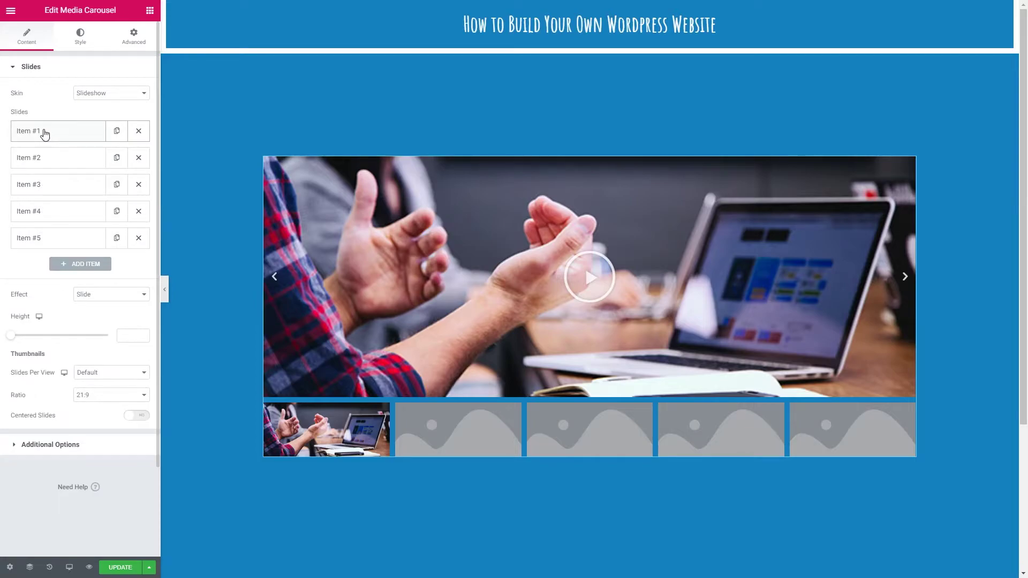
left_click(44, 163)
left_click(83, 231)
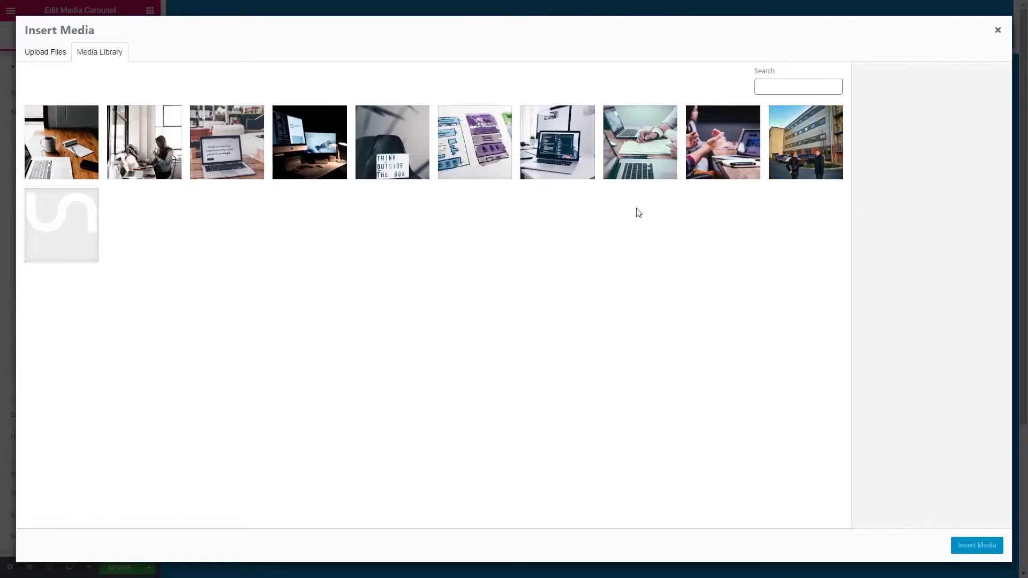
left_click(640, 153)
left_click(977, 545)
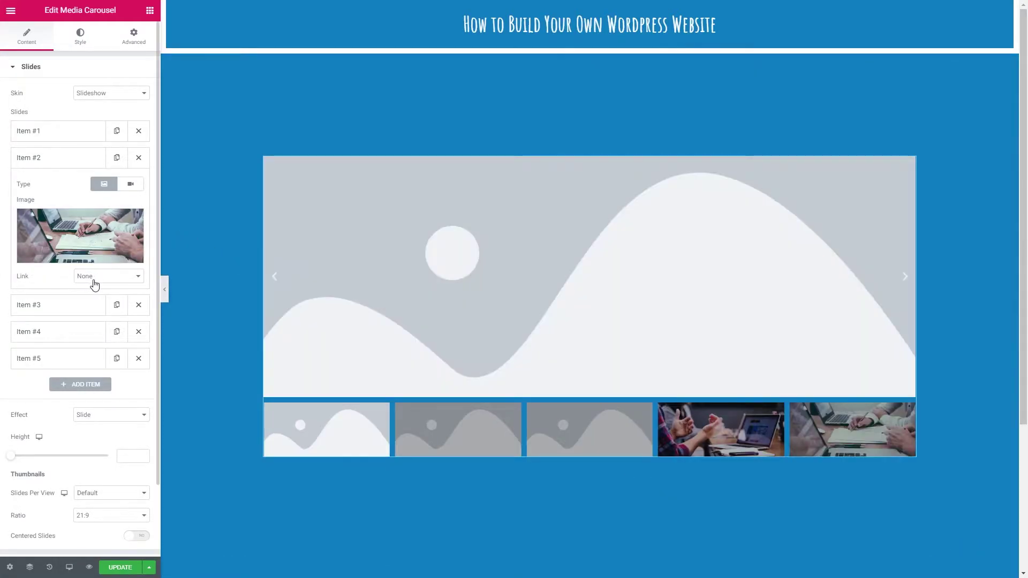
Link slide 2 to a Custom URL that opens in a new window
left_click(93, 280)
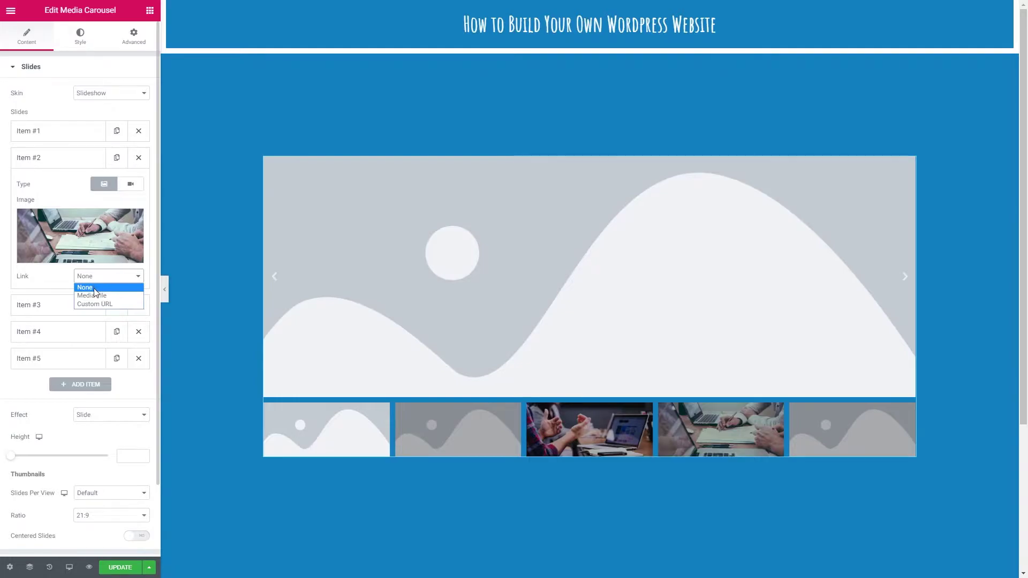
left_click(93, 296)
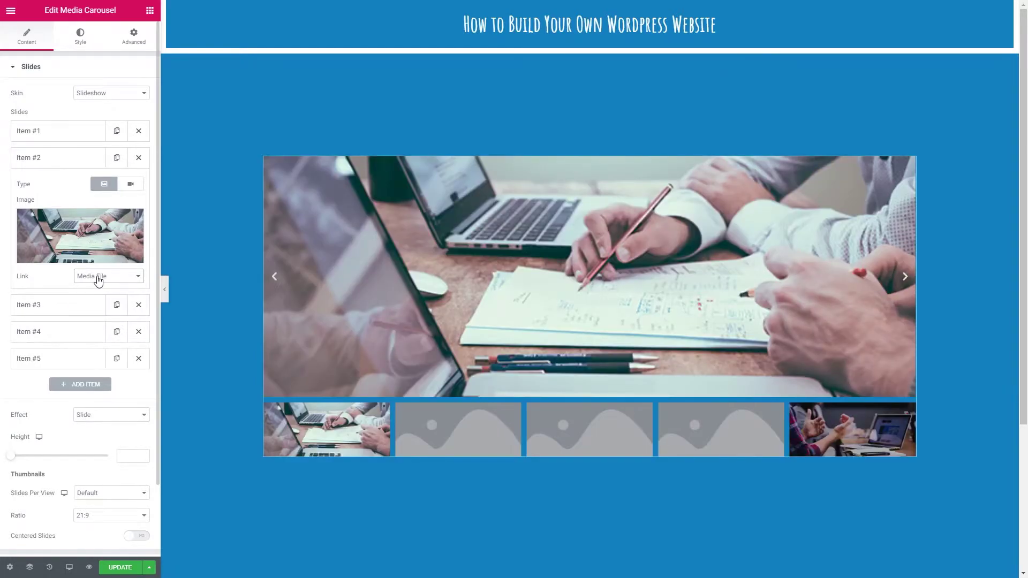
left_click(98, 280)
left_click(94, 304)
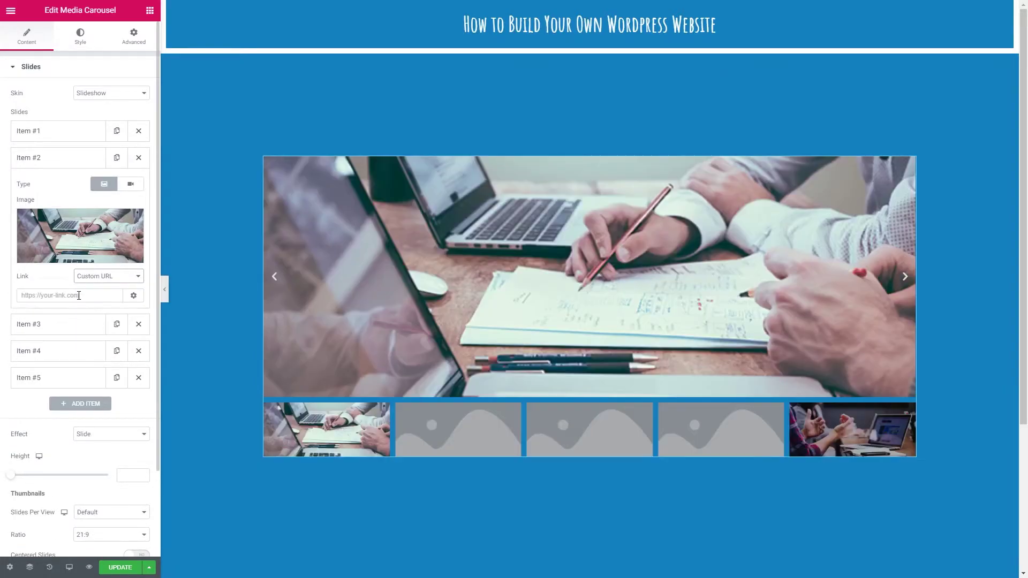
left_click(134, 295)
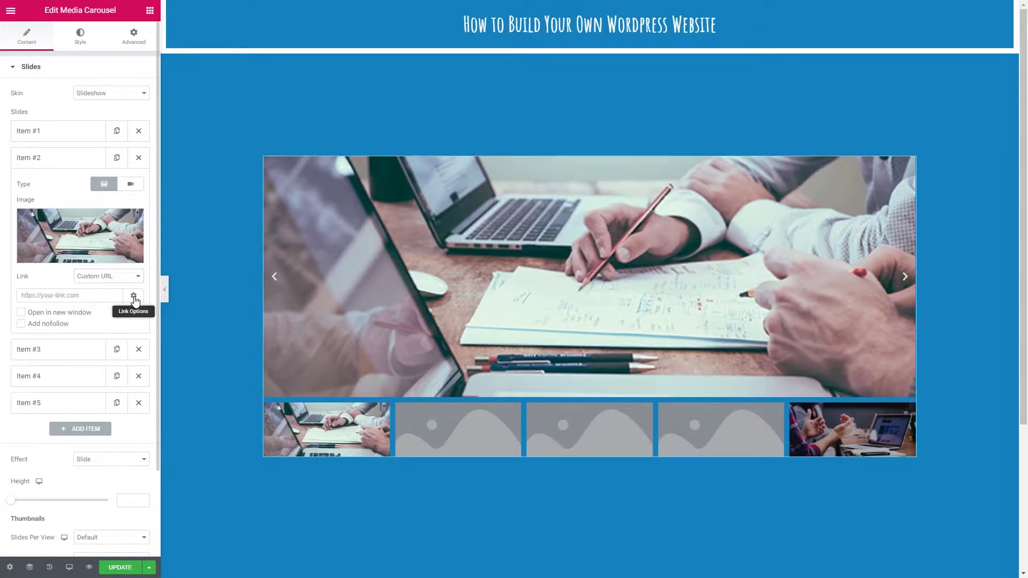
left_click(21, 313)
left_click(51, 165)
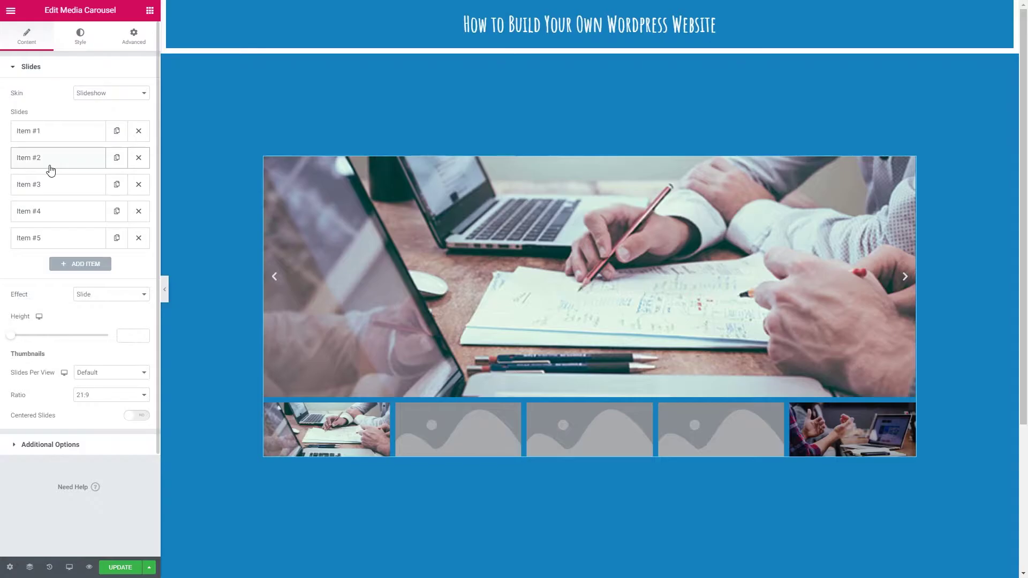
Add photos to slides 3 to 5, with a dark desktop-monitor photo on slide 5
left_click(51, 184)
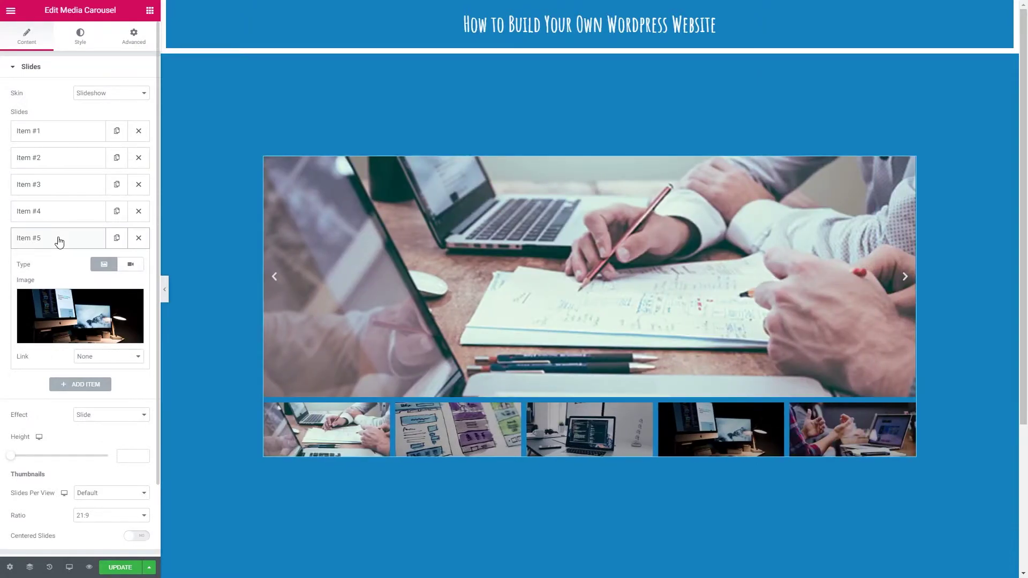
left_click(59, 239)
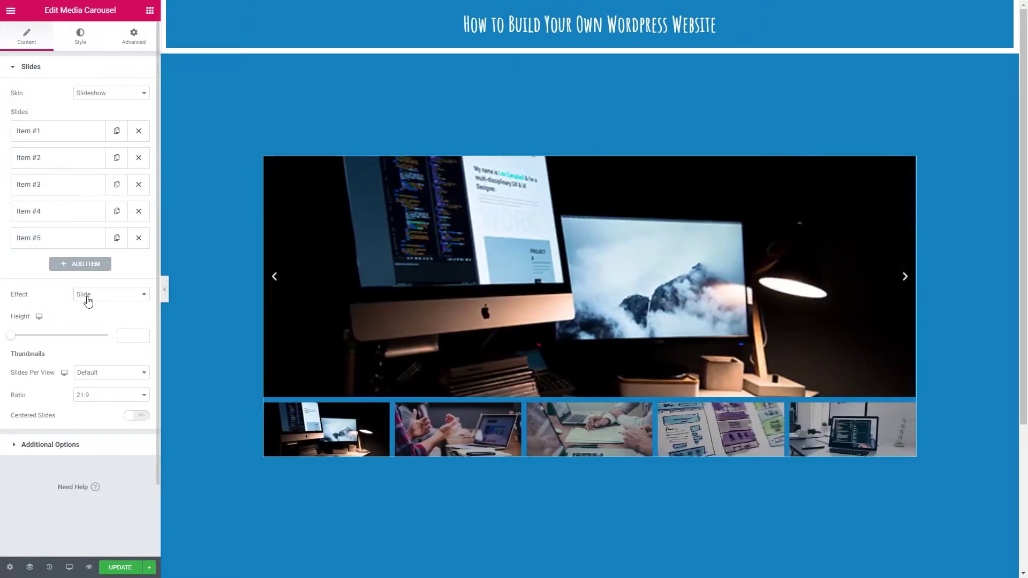
left_click(89, 299)
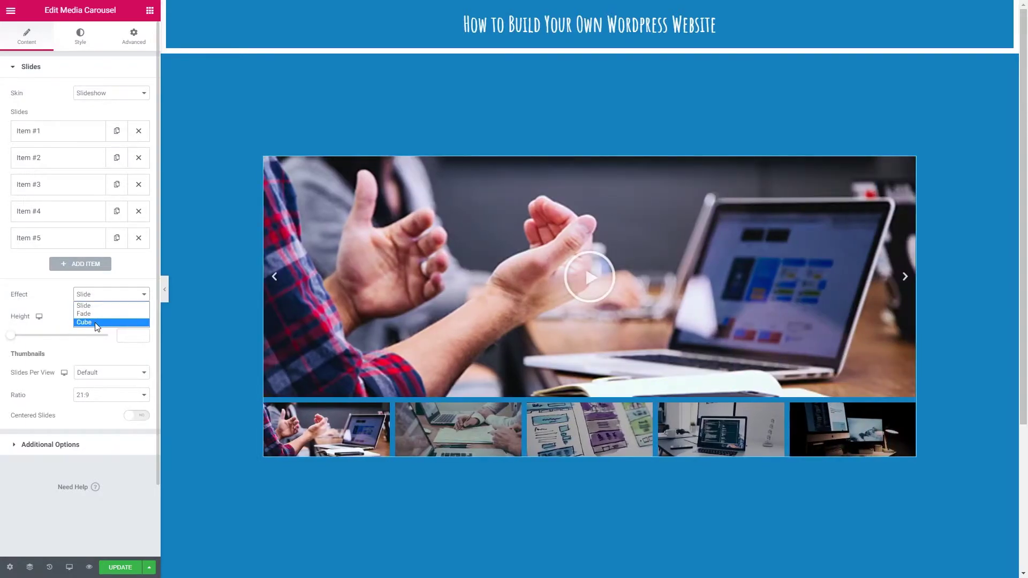
left_click(98, 303)
left_click(101, 296)
left_click(98, 314)
left_click(905, 278)
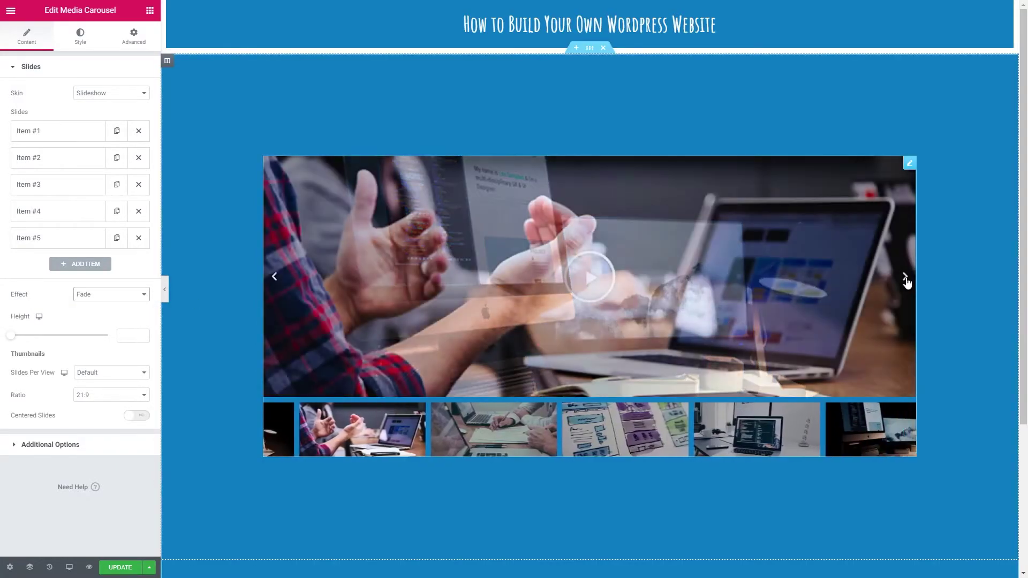
left_click(906, 283)
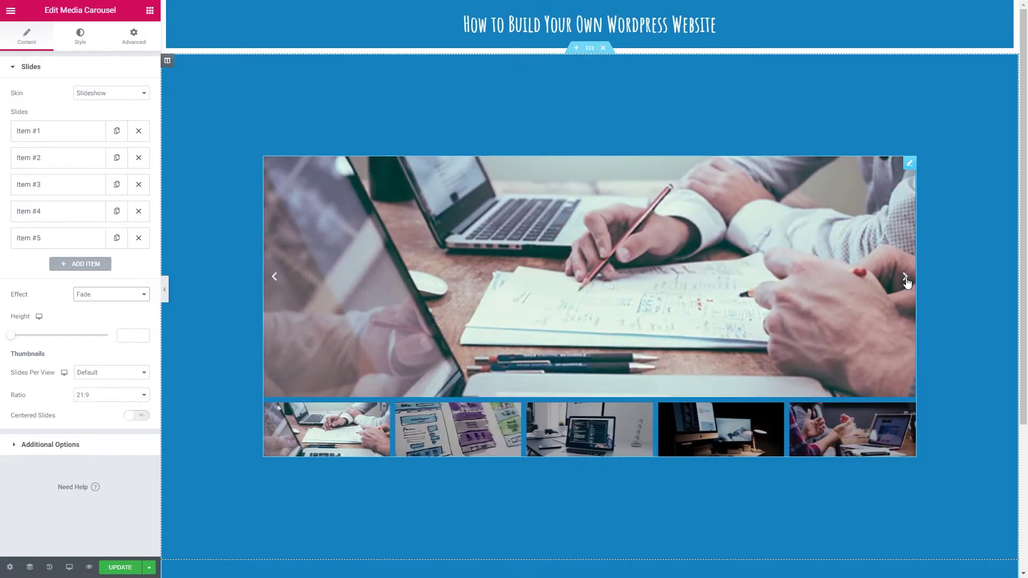
left_click(907, 282)
left_click(906, 282)
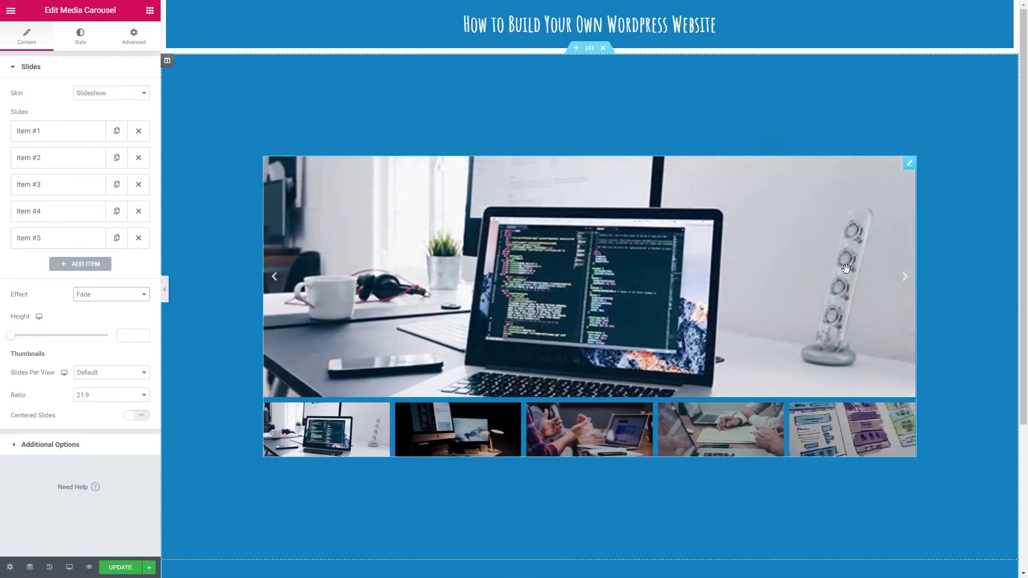
left_click(103, 295)
left_click(97, 325)
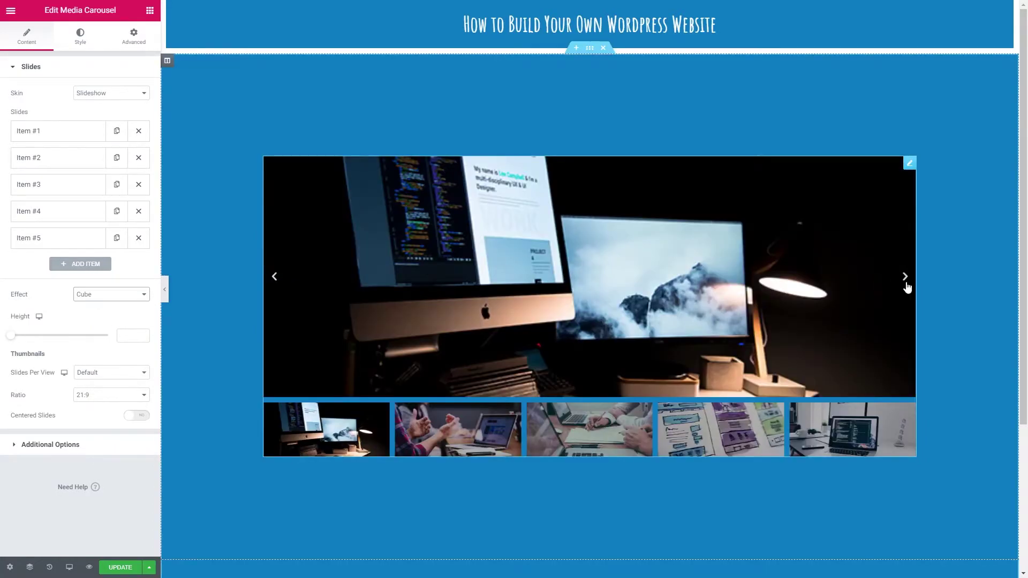
left_click(907, 286)
left_click(907, 286)
left_click(907, 287)
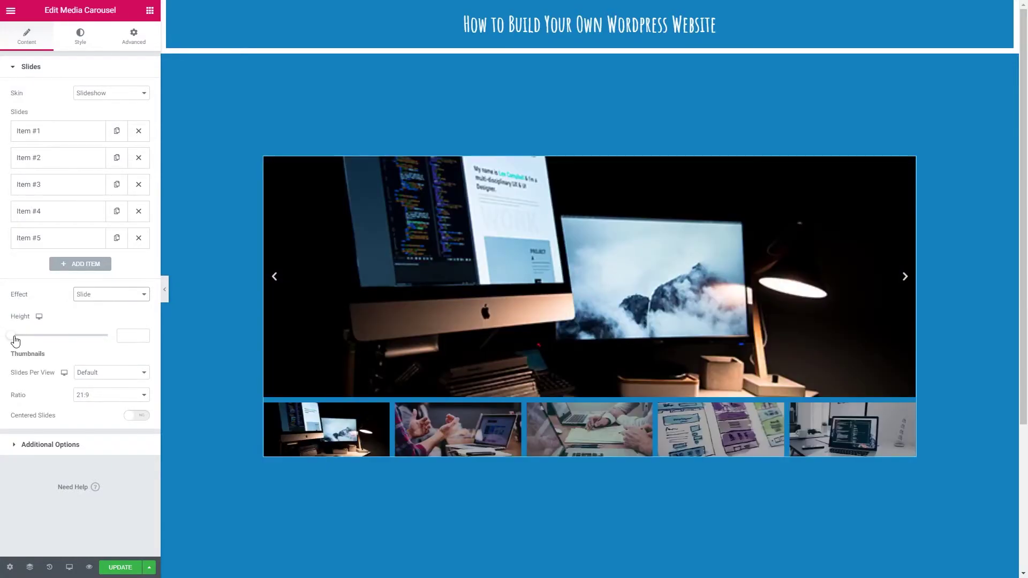
Set the carousel height to 528 and preview the slides with two thumbnails per view
left_click_drag(15, 341, 65, 340)
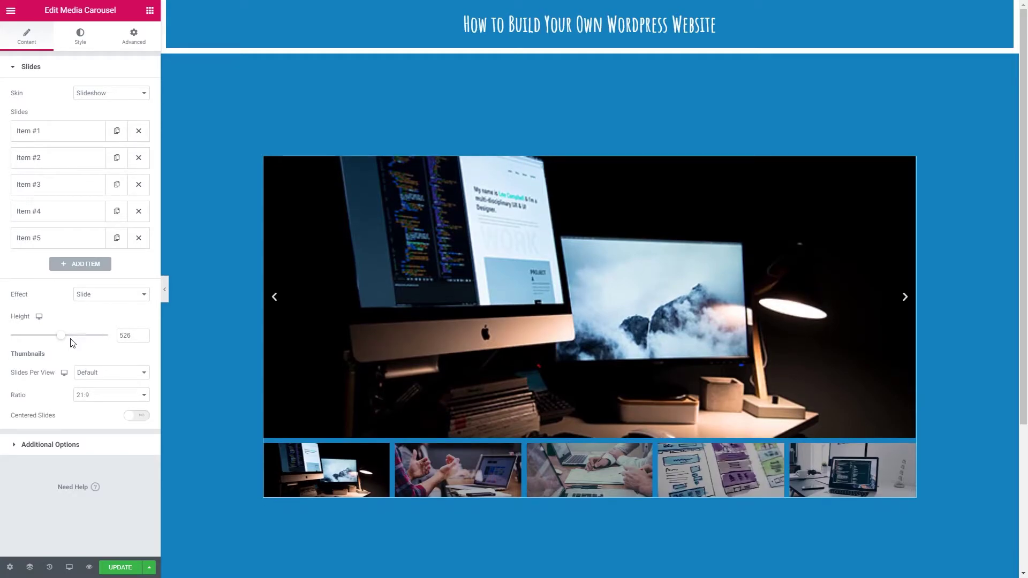
left_click(100, 373)
left_click(91, 392)
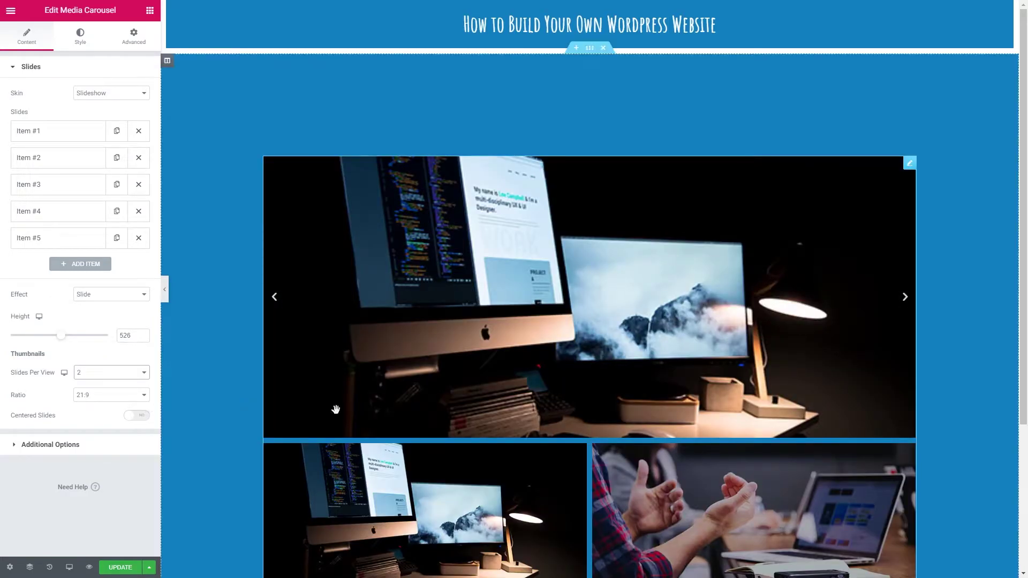
scroll(750, 439, "down", 1)
left_click(748, 459)
left_click(750, 460)
left_click(751, 461)
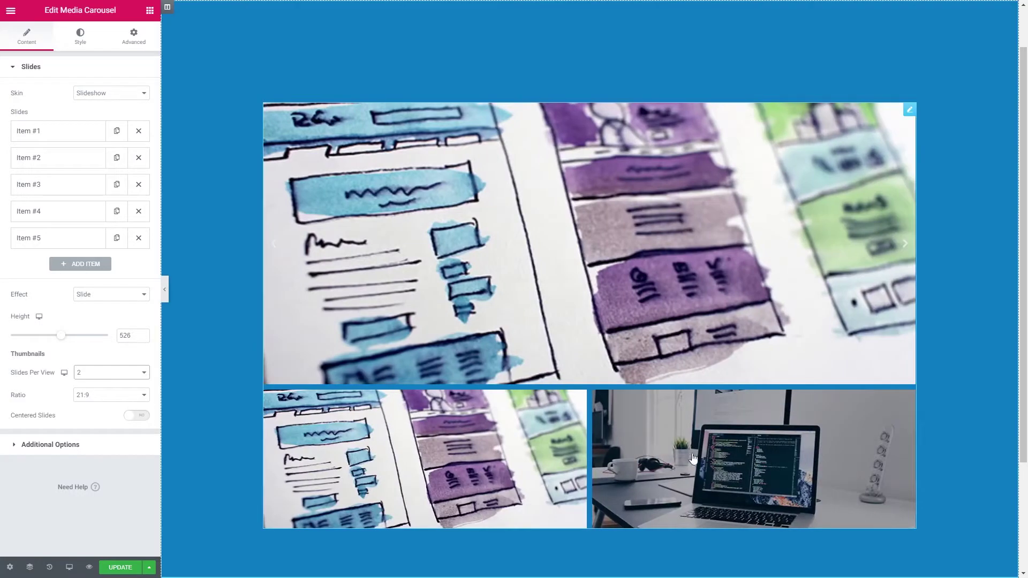
scroll(309, 441, "up", 1)
Switch the thumbnails to 5 slides per view and jump to the sketch slide
left_click(83, 373)
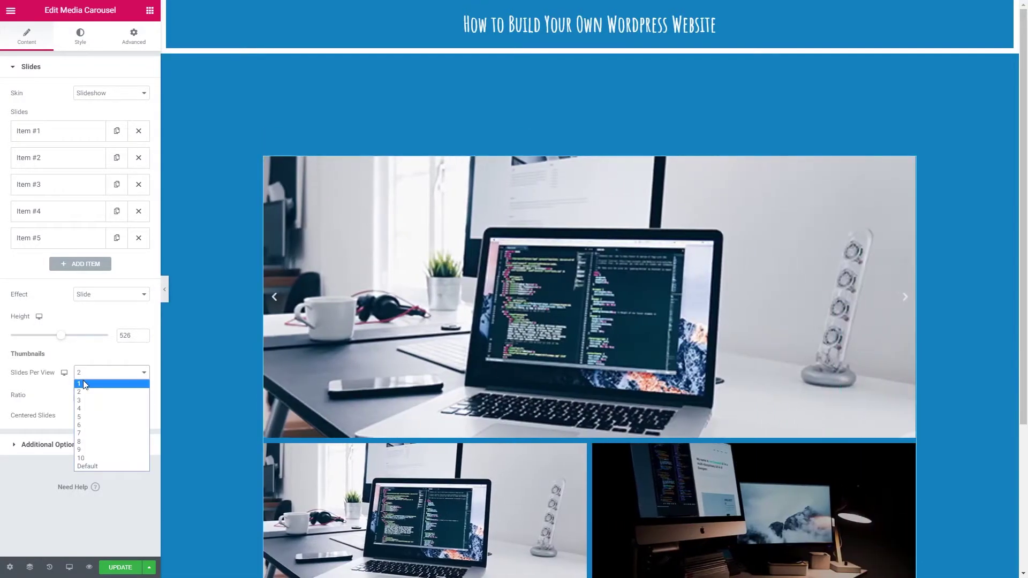
left_click(88, 417)
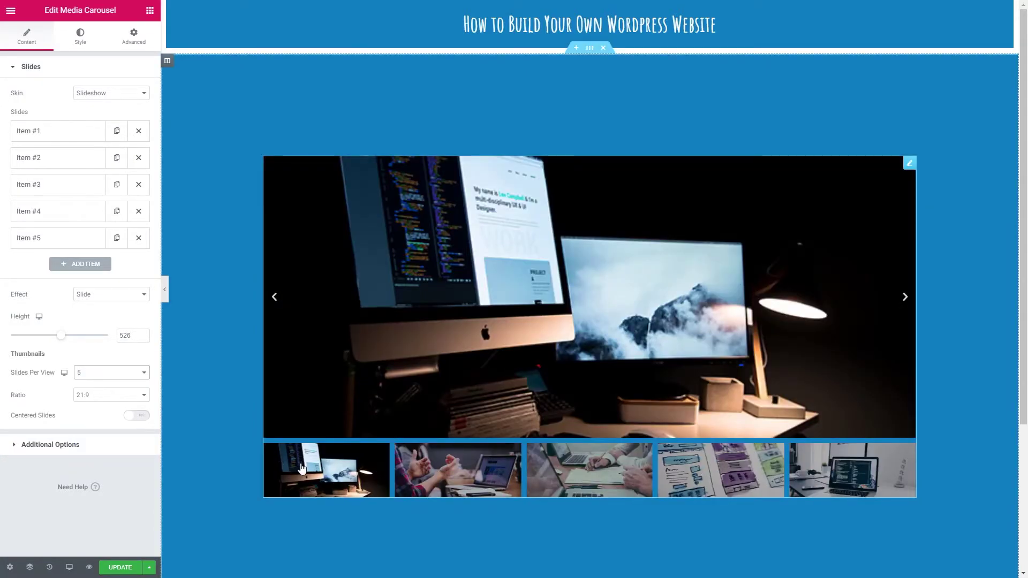
left_click(449, 477)
left_click(628, 483)
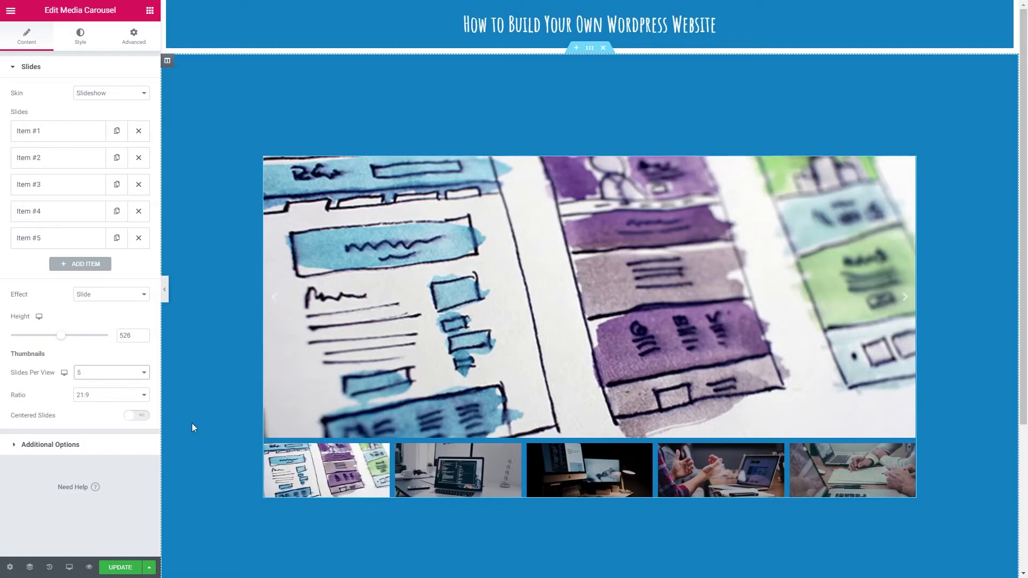
Change the thumbnail ratio from 21:9 to 16:9 and turn on Centered Slides
left_click(89, 397)
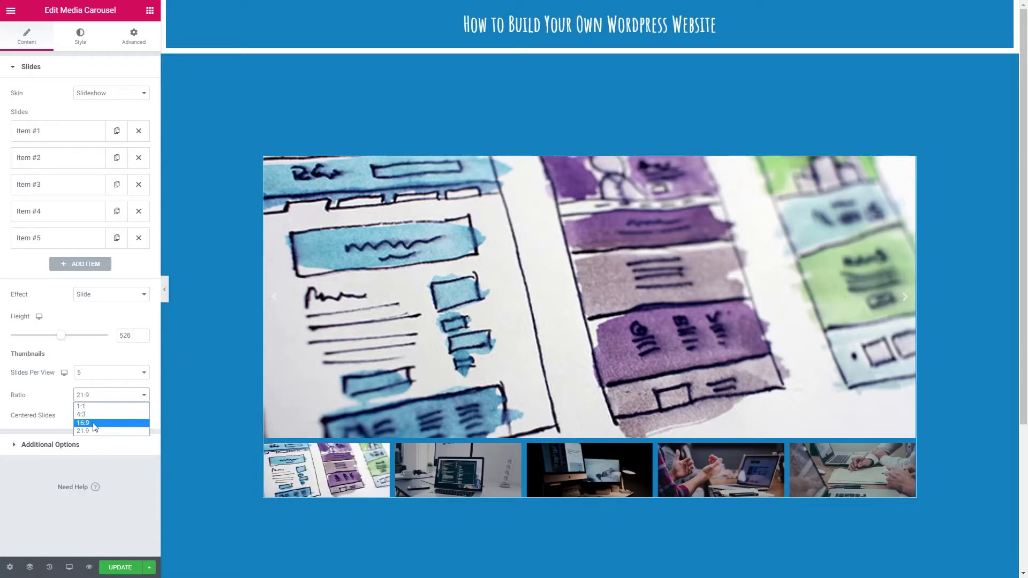
left_click(93, 422)
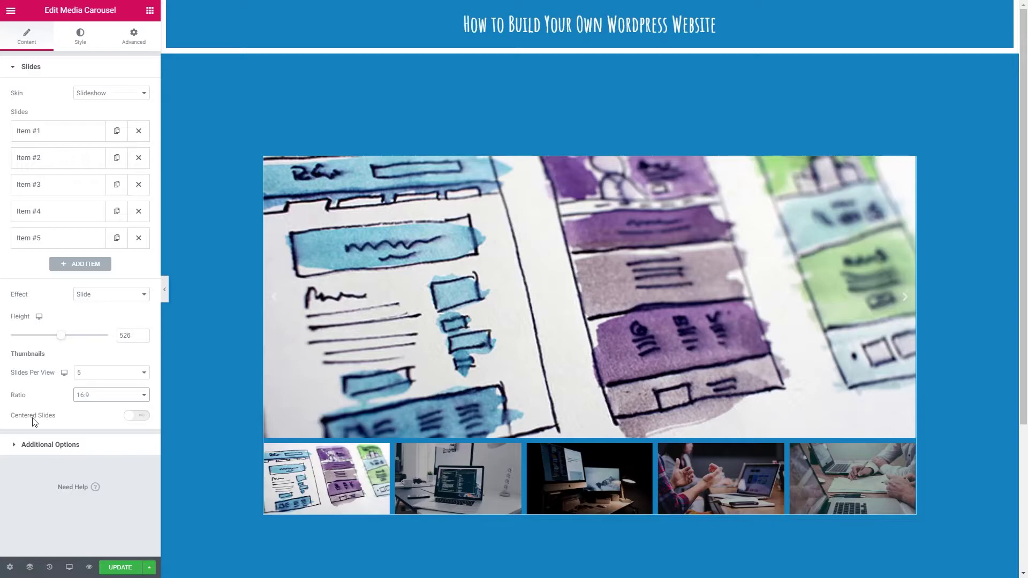
left_click(140, 418)
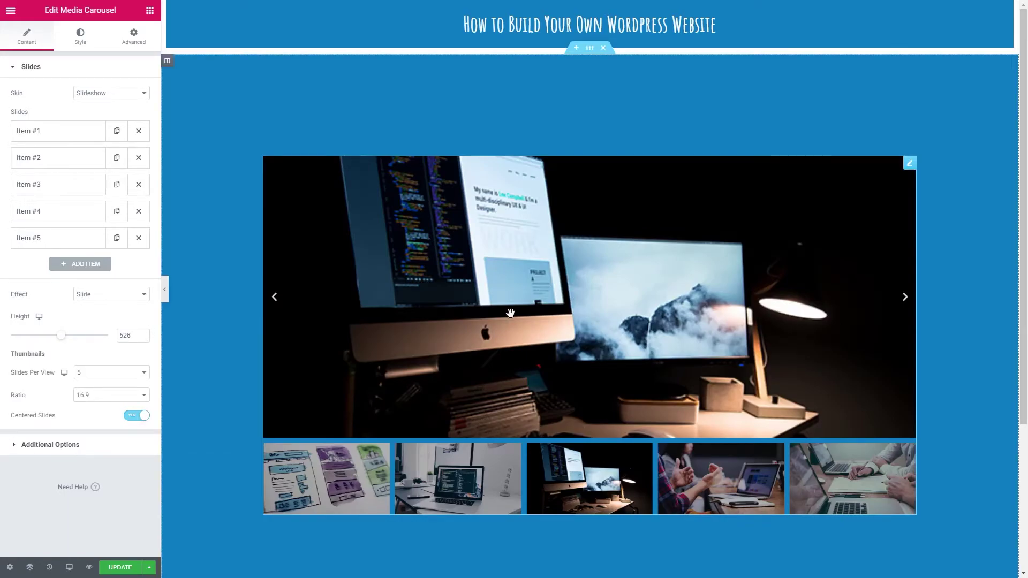
left_click(712, 484)
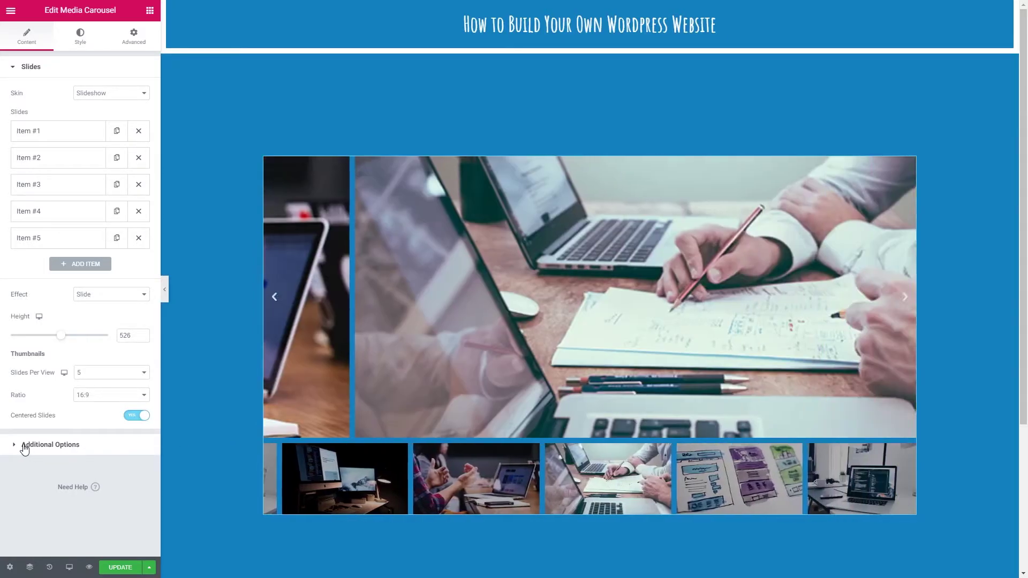
Expand Additional Options, toggle Arrows off and back on, and preview the next slide
left_click(23, 445)
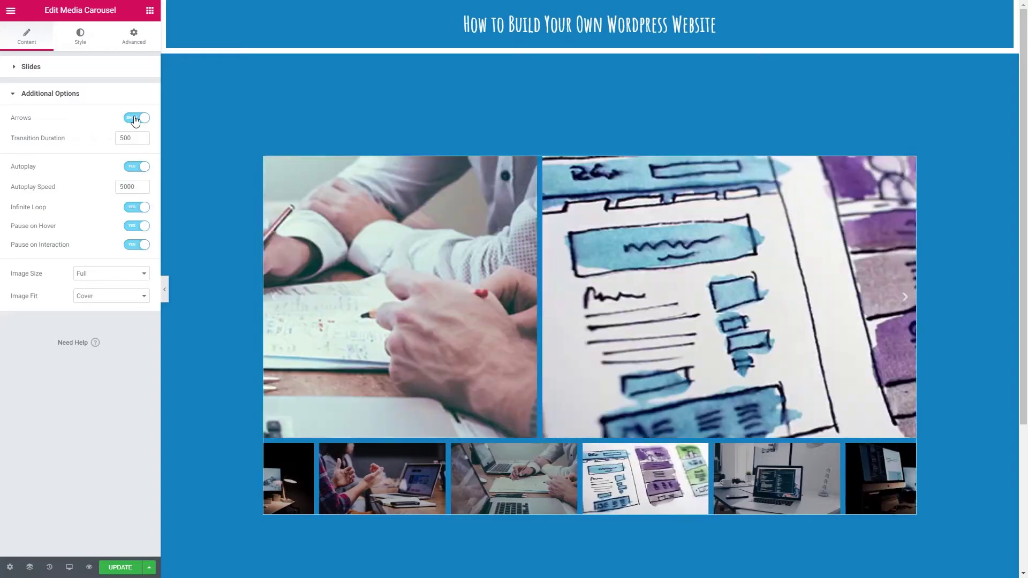
left_click(135, 119)
left_click(135, 120)
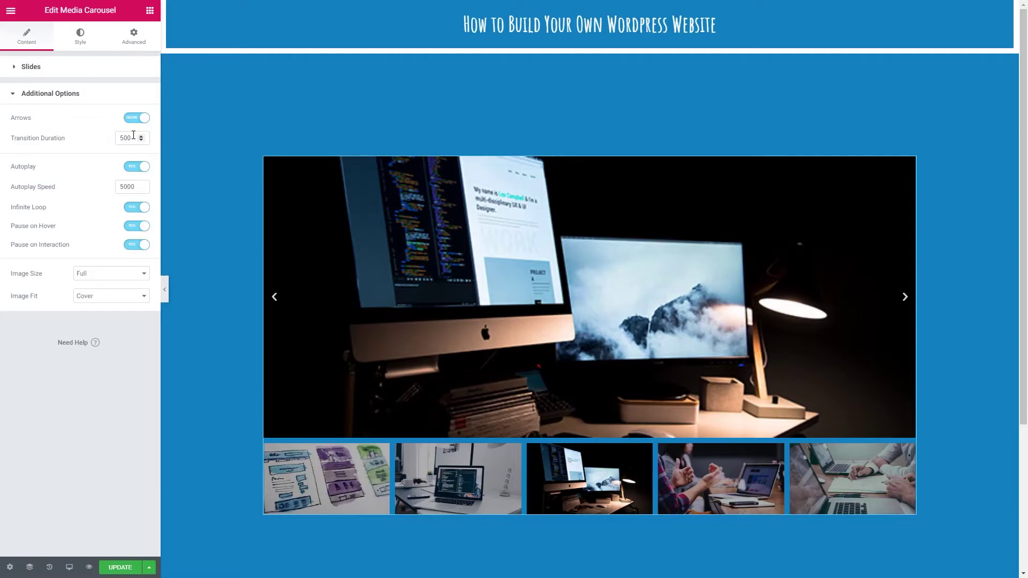
left_click(905, 298)
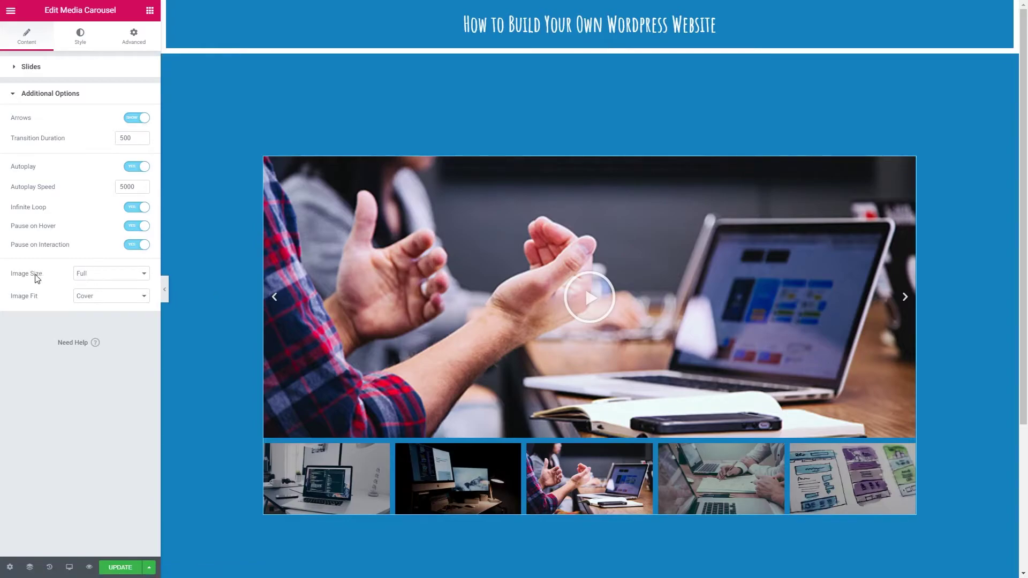
left_click(104, 277)
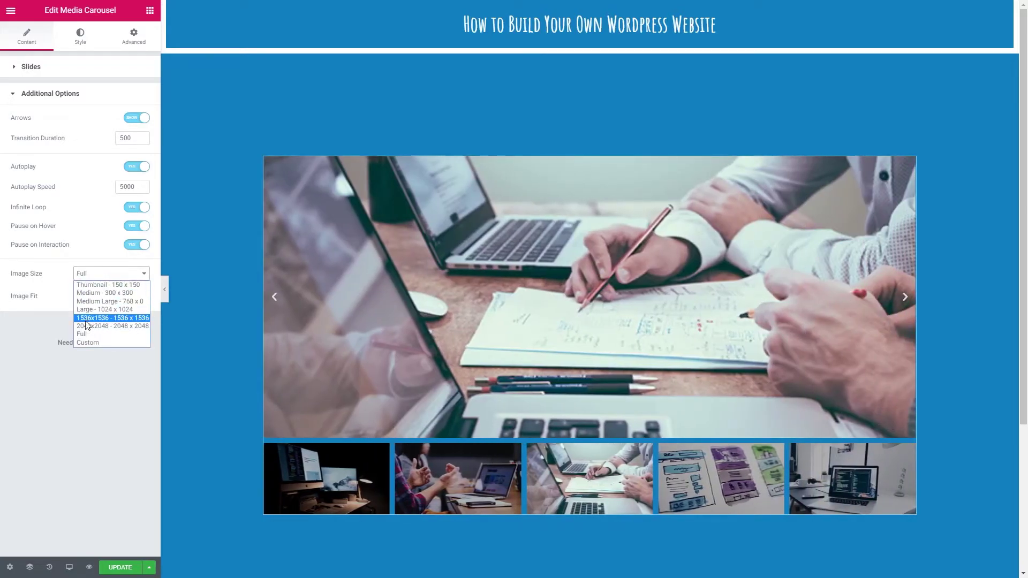
left_click(95, 287)
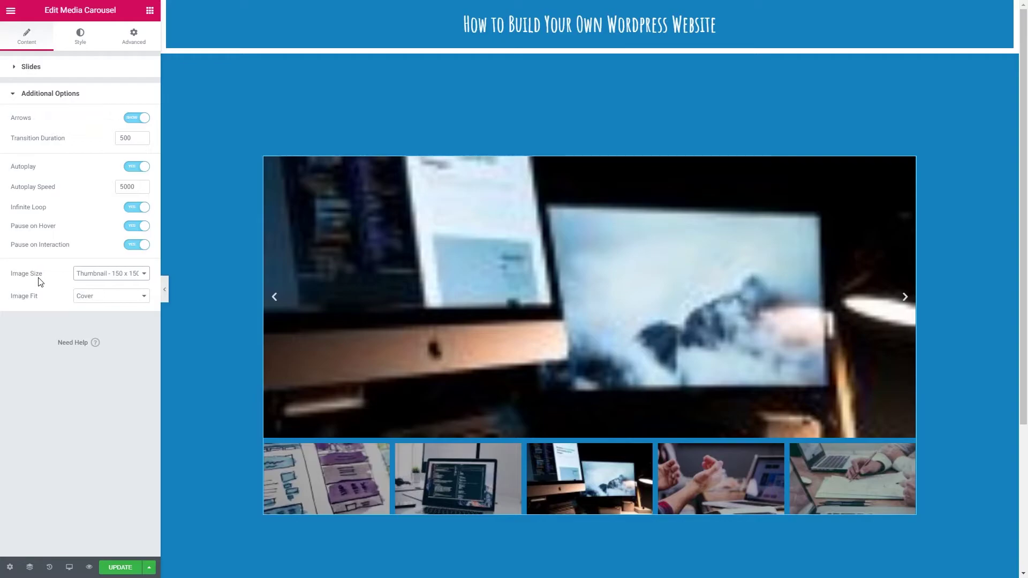
left_click(103, 273)
left_click(87, 331)
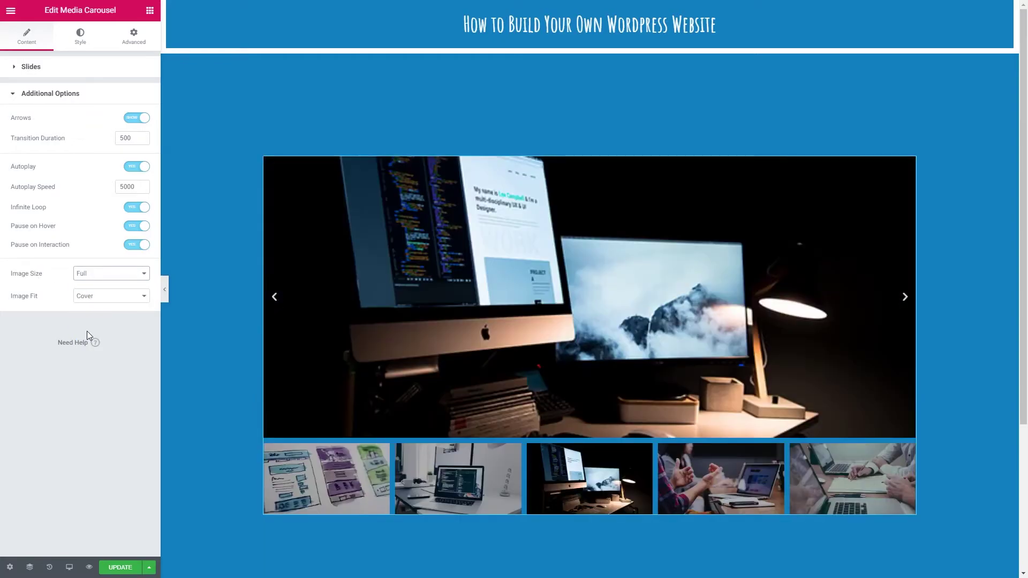
Try the Contain and Auto image fits, then set Image Fit to Cover
left_click(84, 298)
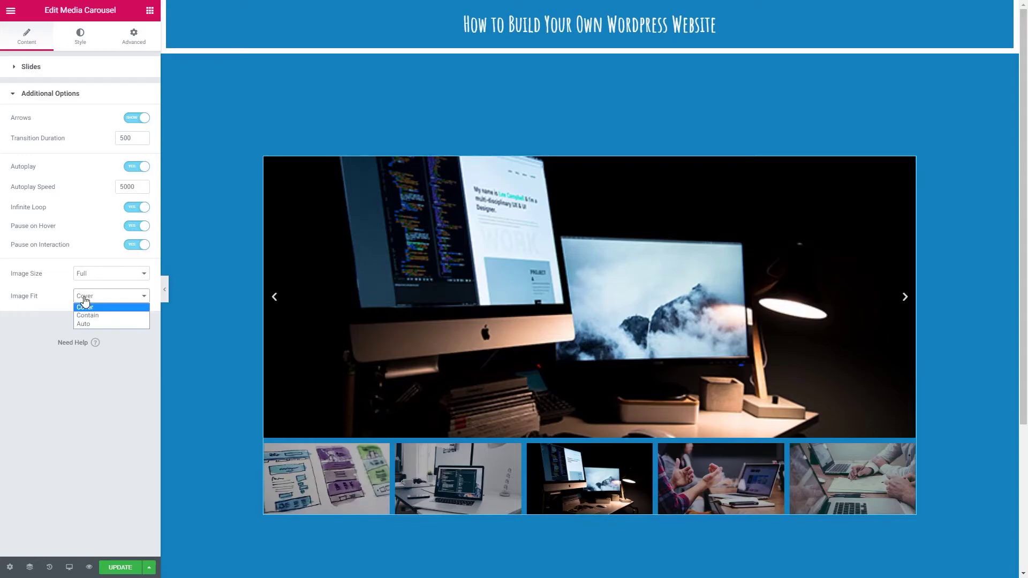
left_click(94, 316)
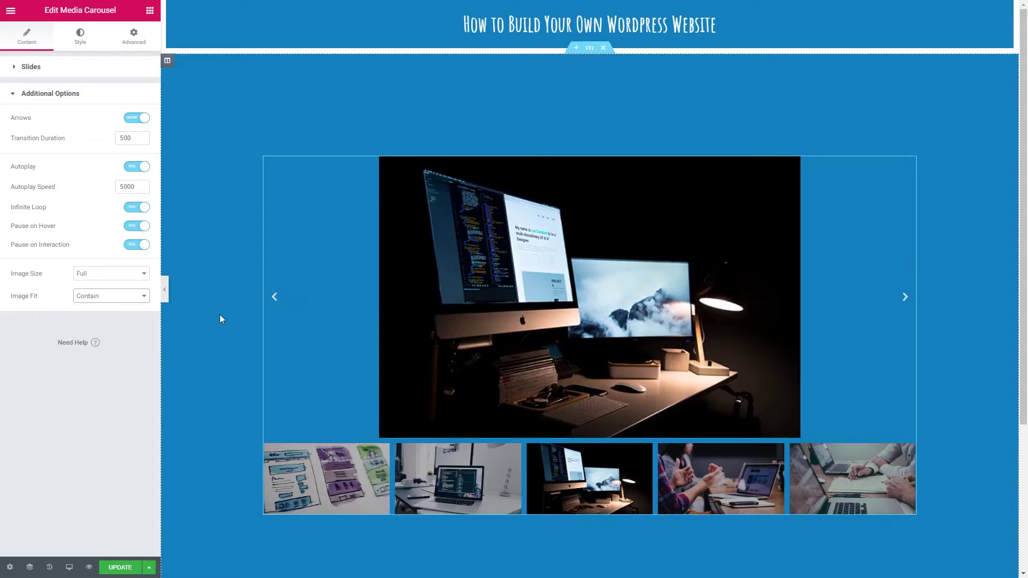
left_click(108, 297)
left_click(99, 323)
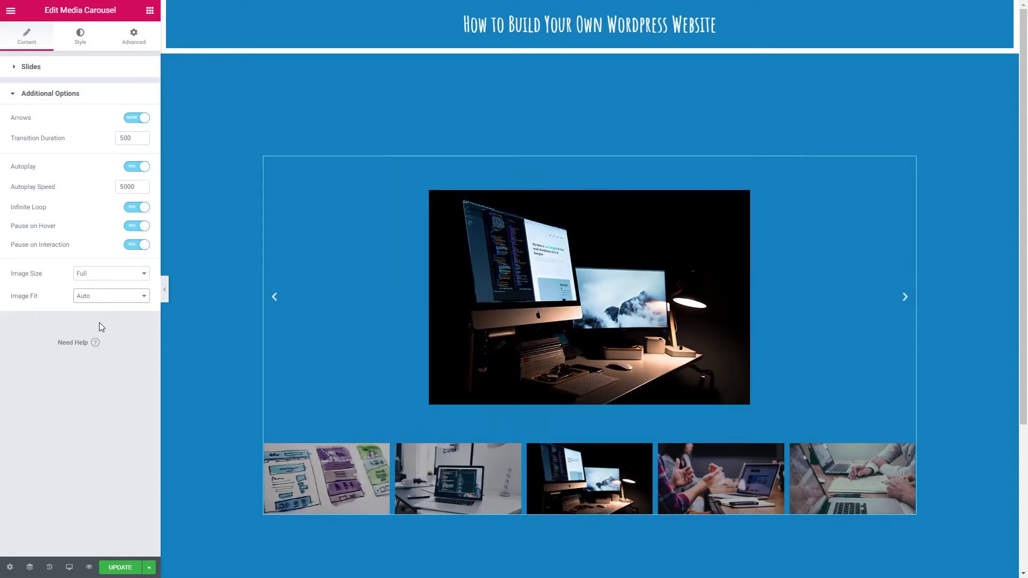
left_click(101, 297)
left_click(102, 314)
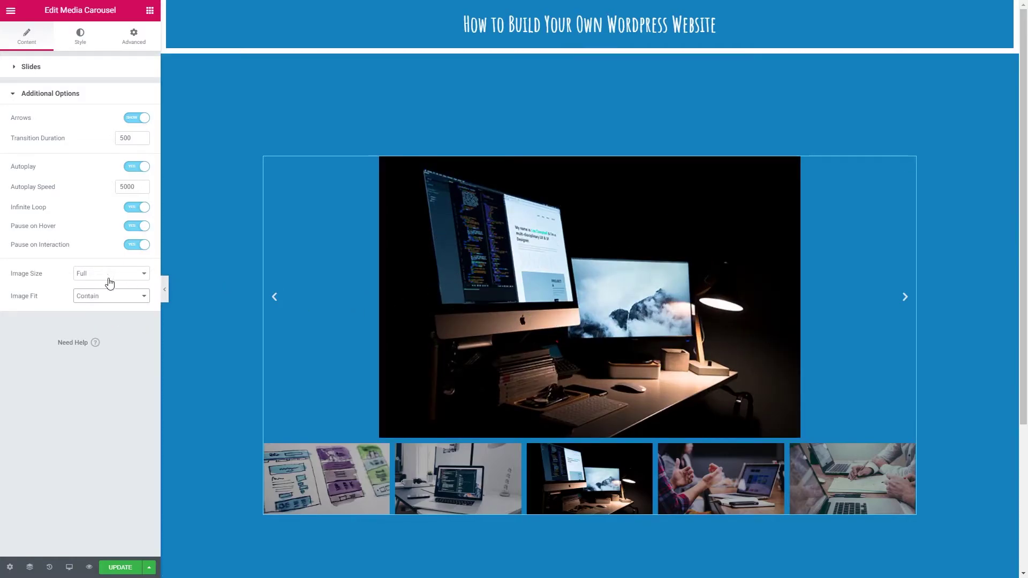
left_click(89, 296)
left_click(97, 305)
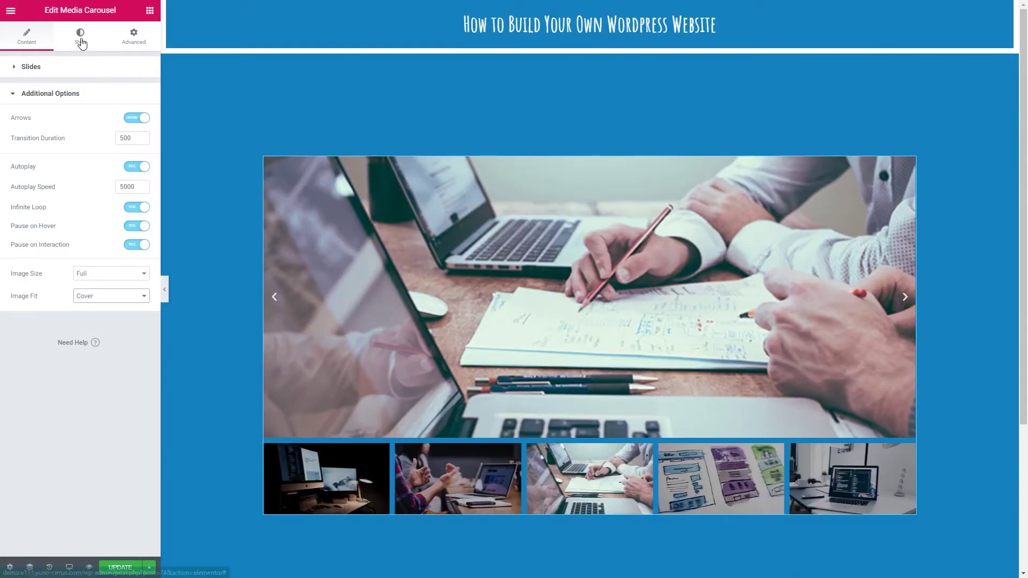
Set Space Between to 19 and the slide background colour to teal #3FBFBC
left_click(81, 42)
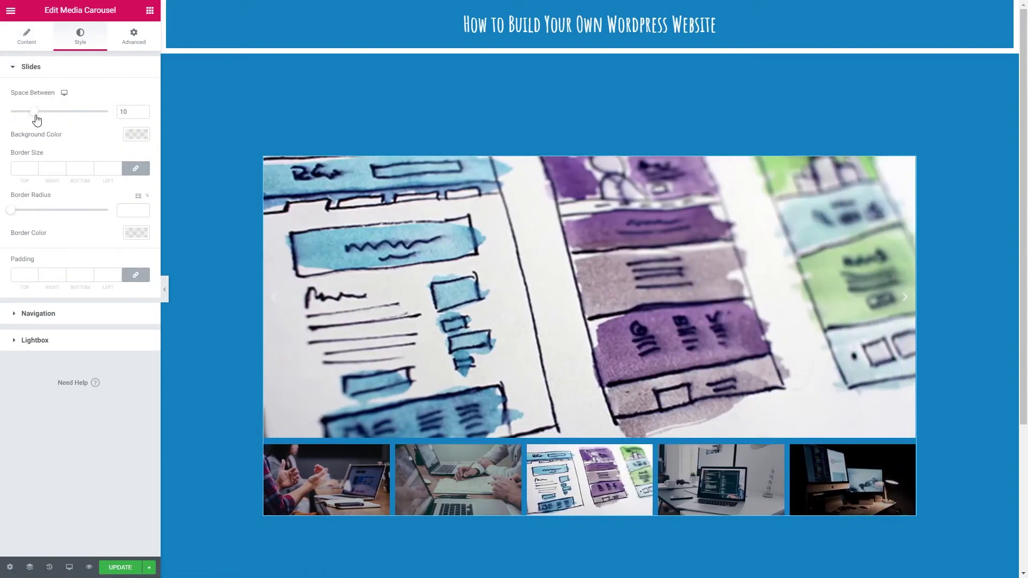
mouse_move(35, 118)
left_mouse_down()
mouse_move(108, 112)
mouse_move(45, 123)
left_mouse_up()
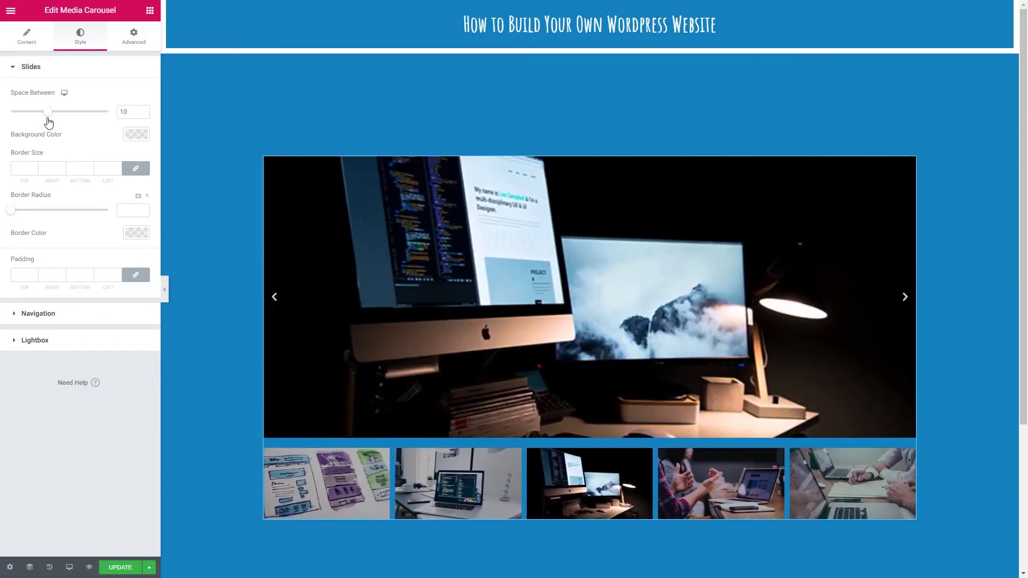
left_click(130, 139)
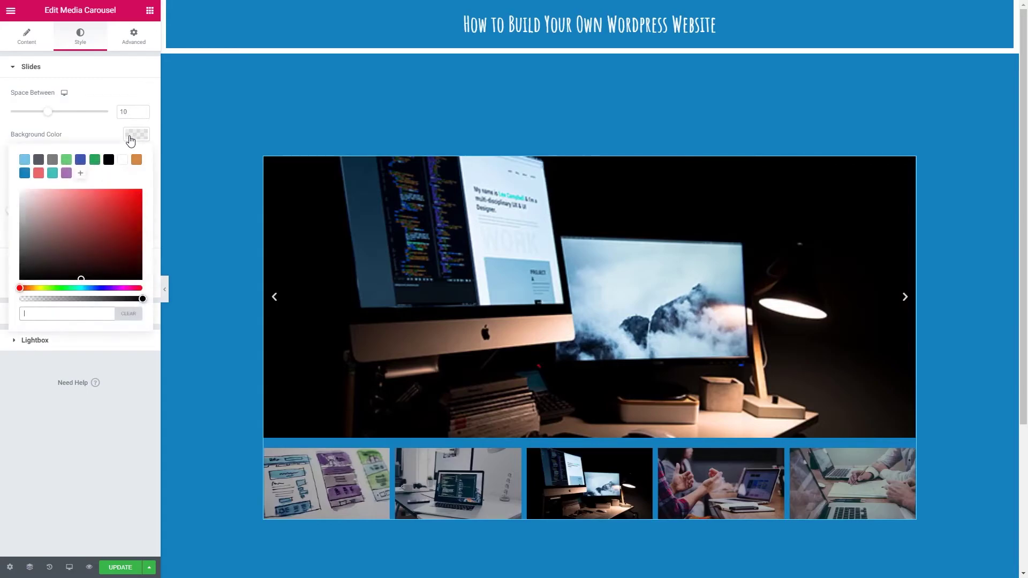
left_click(53, 173)
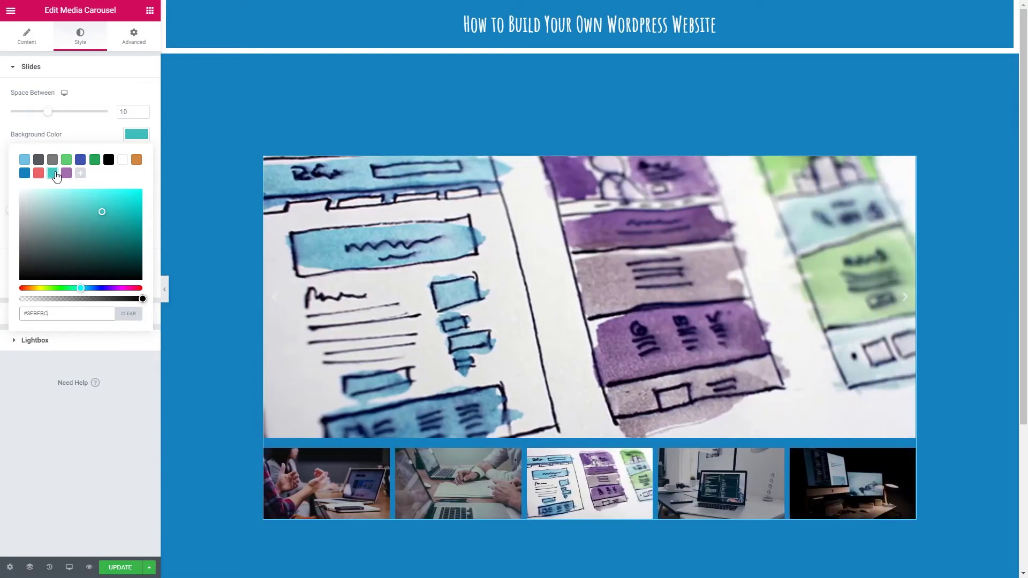
left_click(65, 94)
Briefly set Image Fit to Contain to reveal the teal background, then restore Cover
left_click(24, 39)
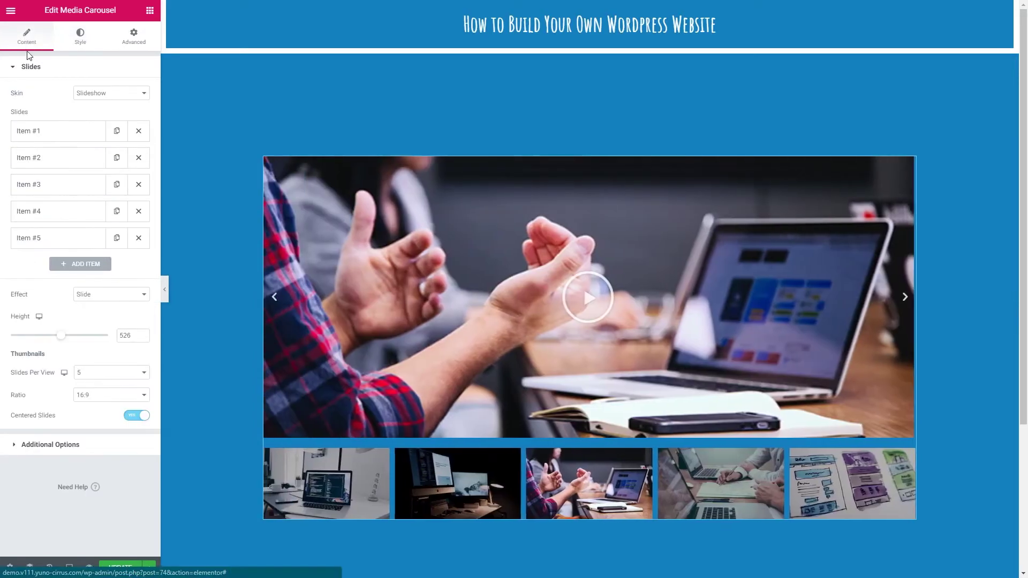
left_click(57, 451)
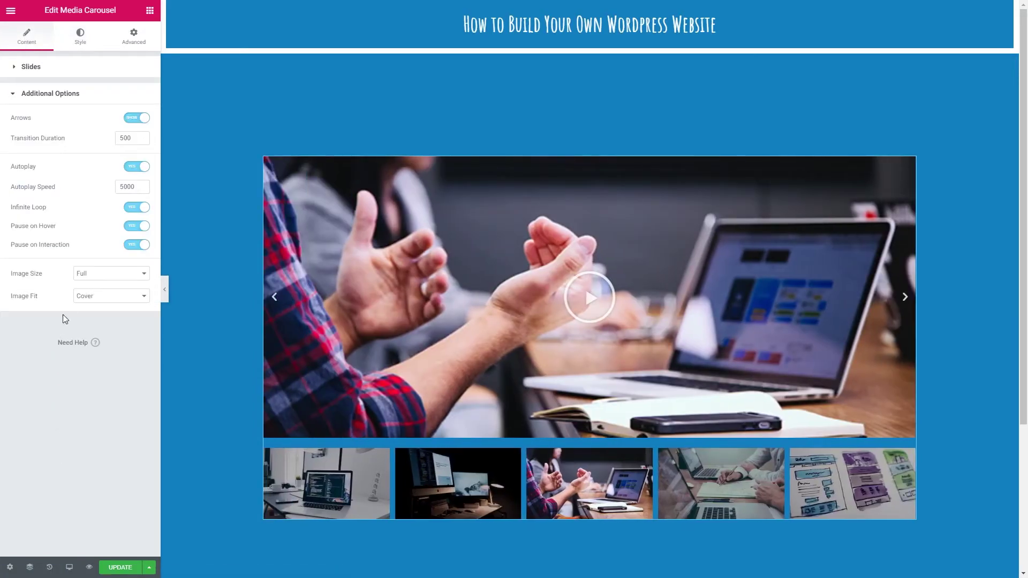
left_click(98, 298)
left_click(100, 316)
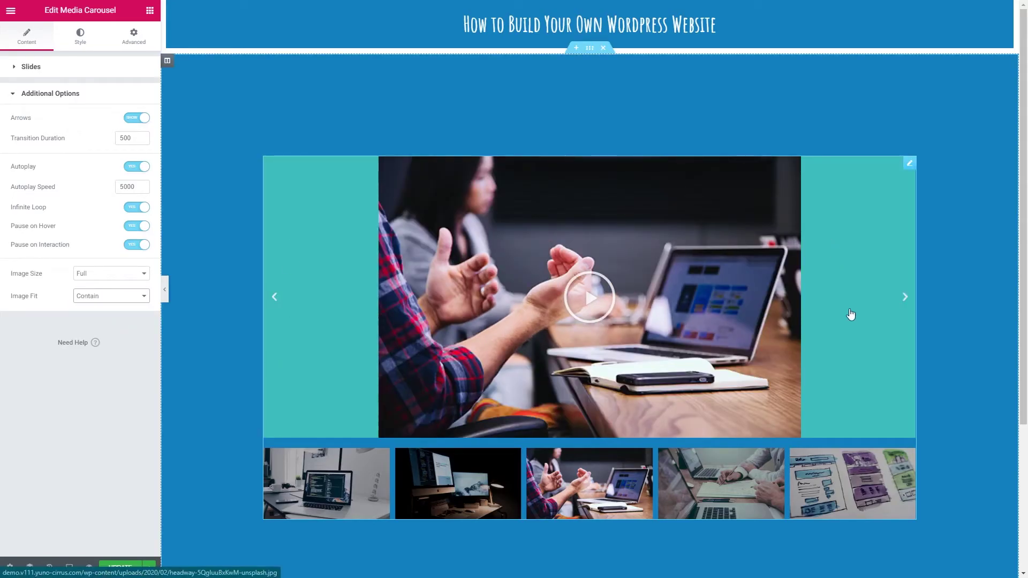
left_click(99, 298)
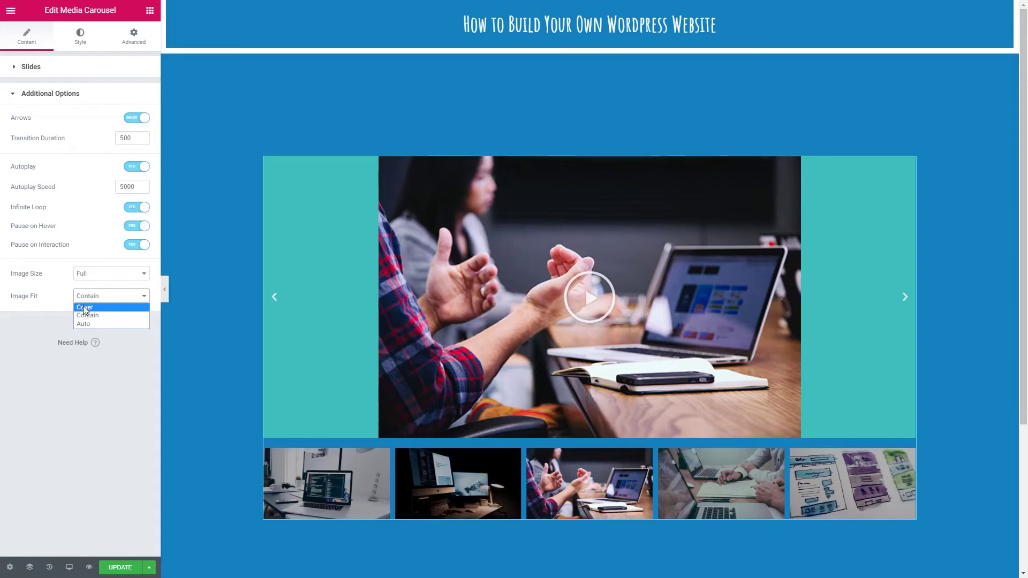
left_click(84, 308)
left_click(90, 41)
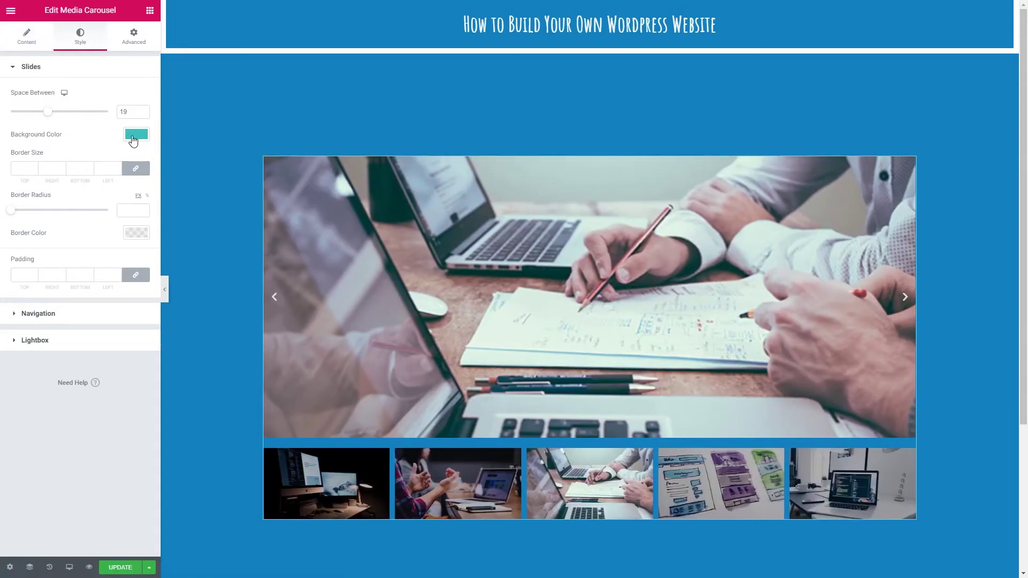
Give the carousel slides a blue #1581BF background and a 5 px border size
left_click(133, 137)
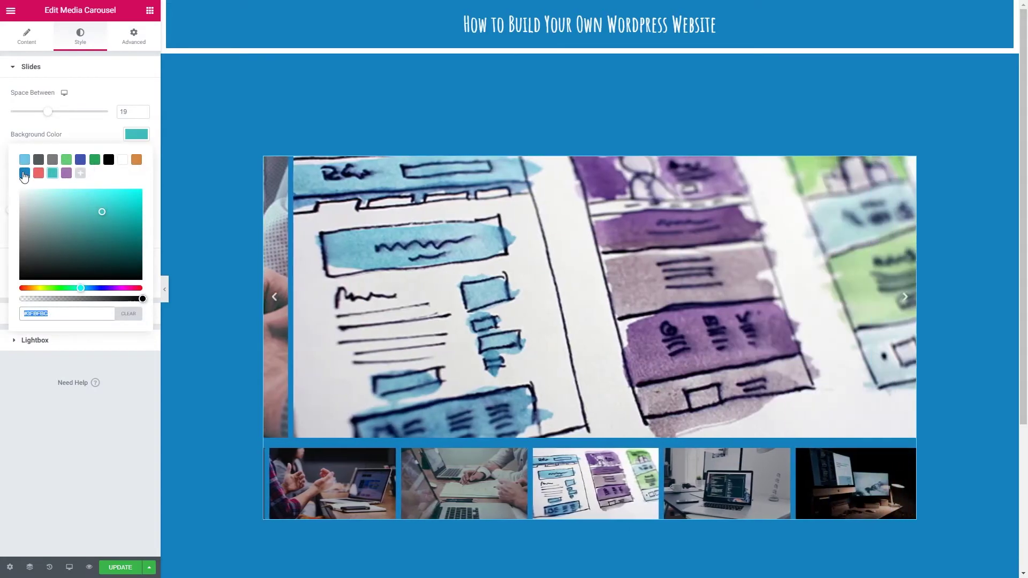
left_click(25, 173)
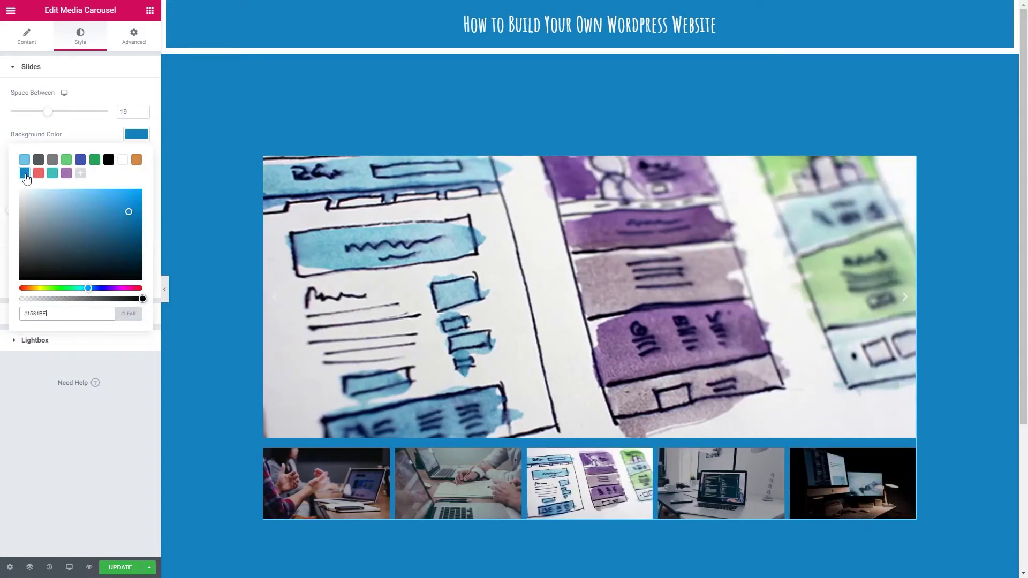
left_click(132, 136)
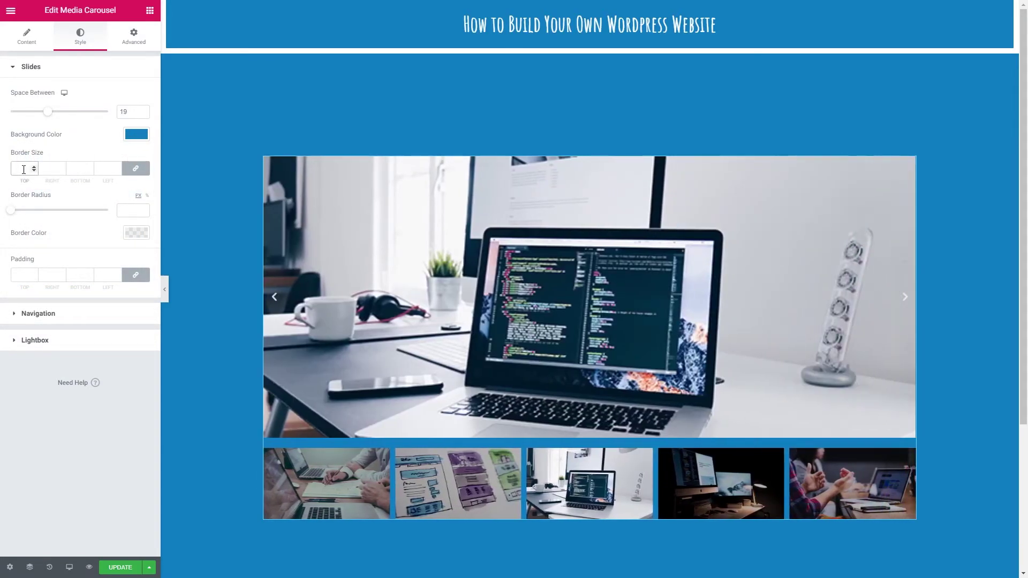
left_click(23, 170)
type("5")
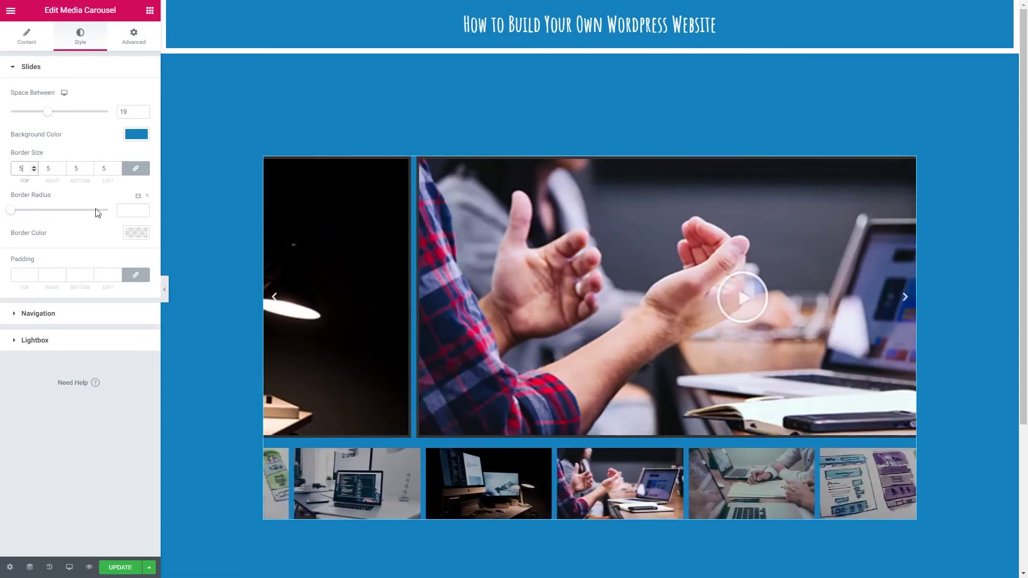
Try a border radius of 46, then reset the slide corners to 0
left_click(119, 209)
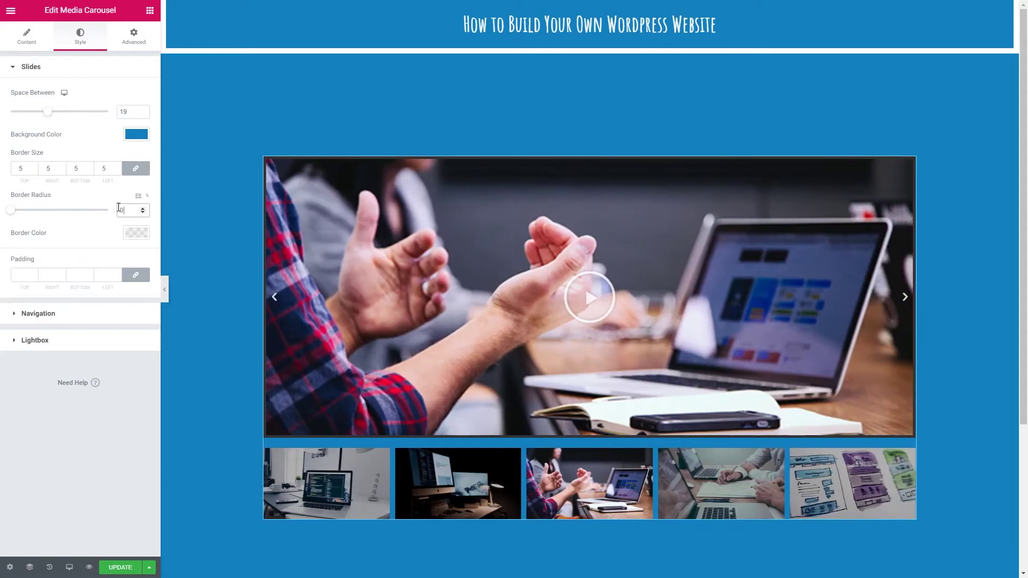
left_click_drag(13, 211, 57, 210)
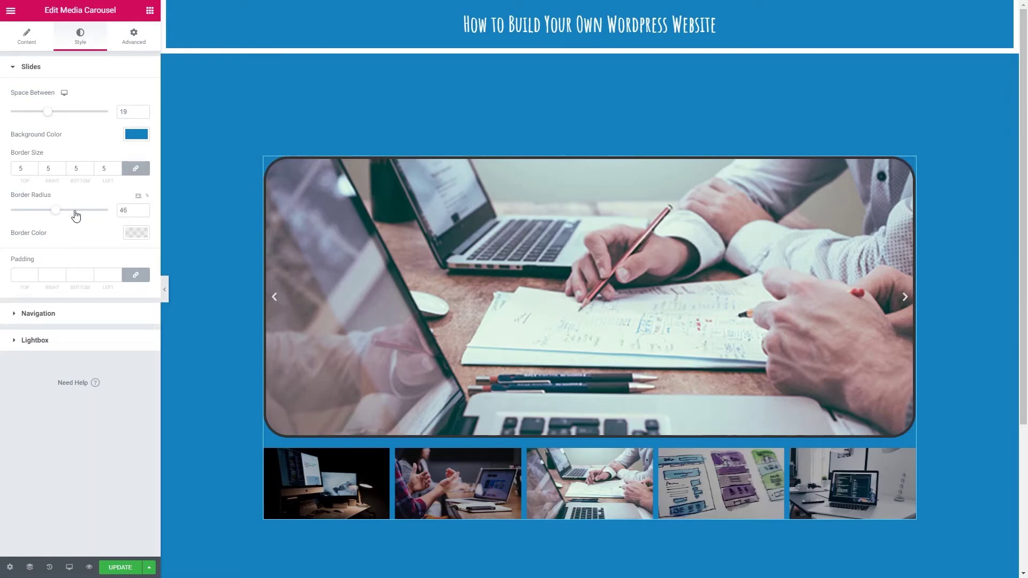
double_click(131, 210)
type("0")
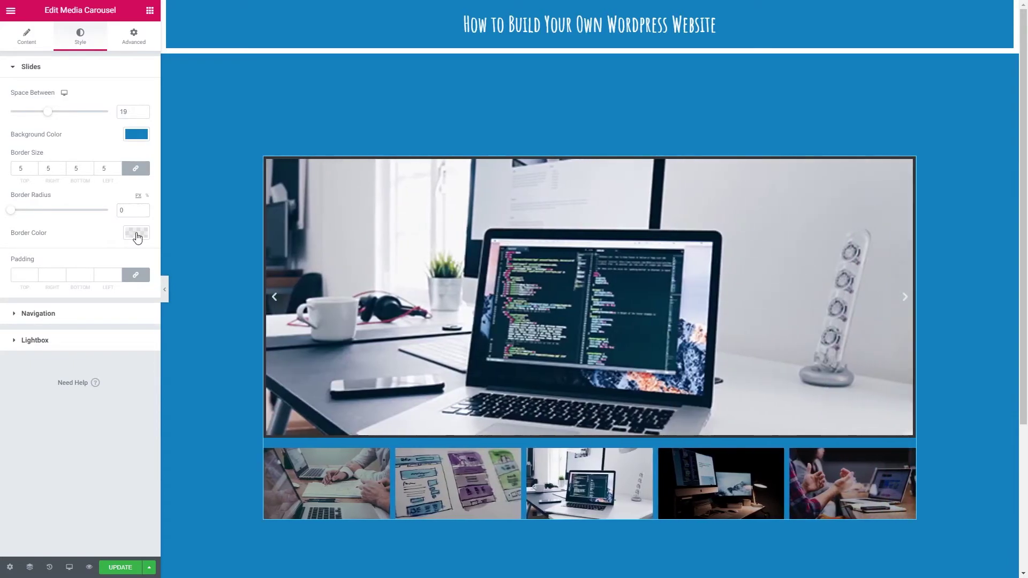
Make the slide border white and set slide padding to 0 after trying 15
left_click(136, 233)
left_click(123, 259)
left_click(112, 240)
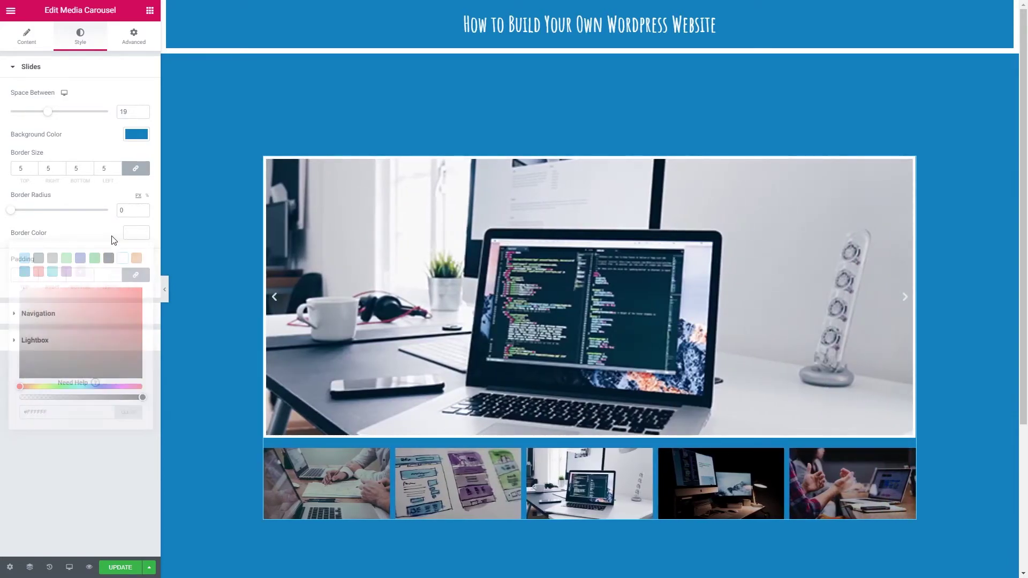
left_click(23, 276)
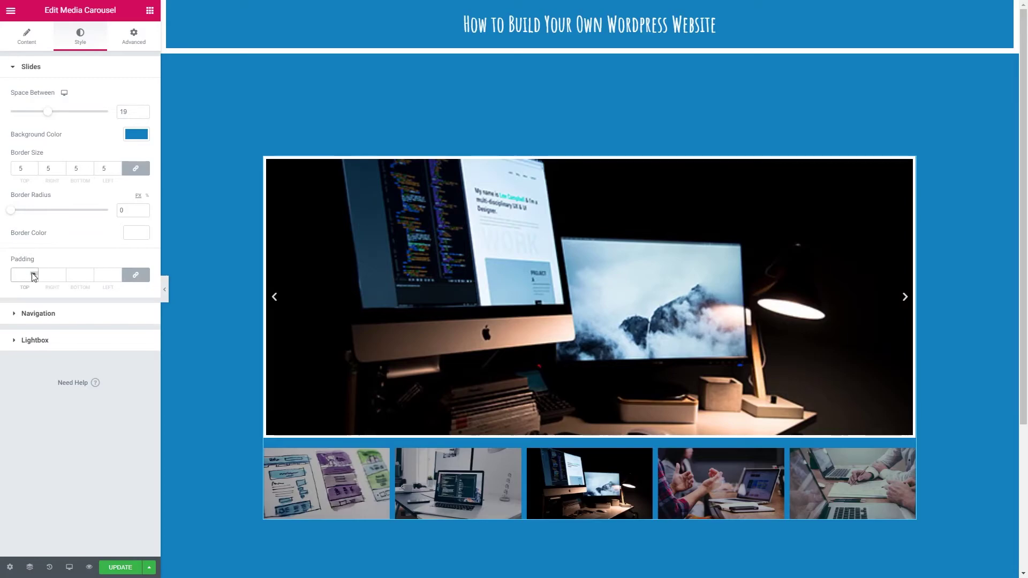
type("15")
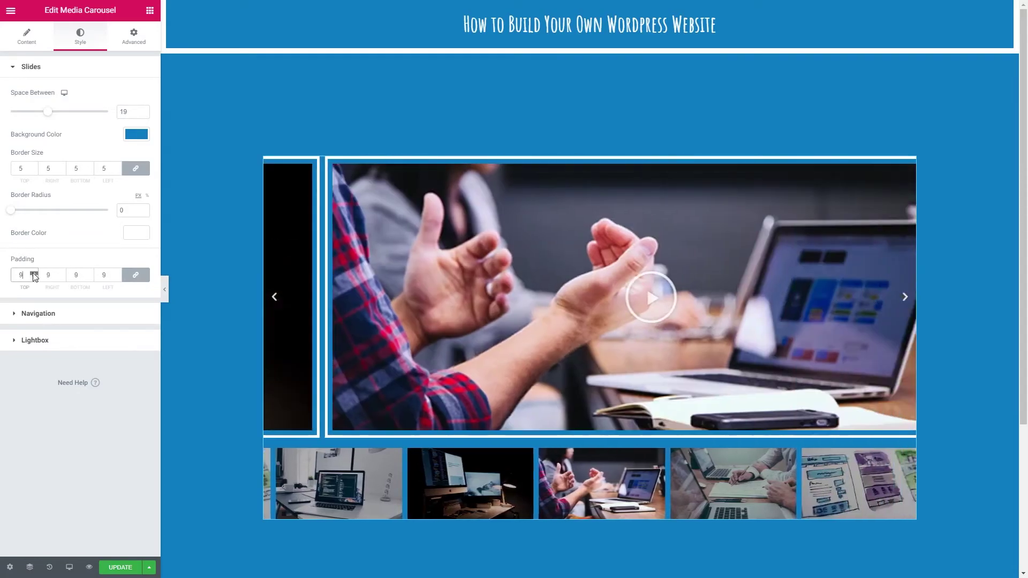
scroll(34, 276, "up", 13)
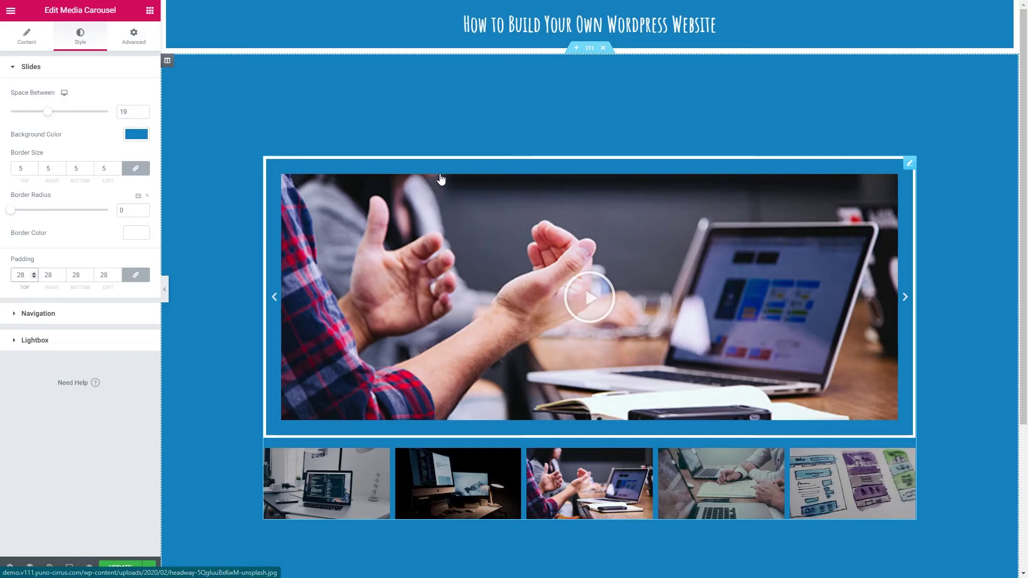
double_click(95, 276)
type("0")
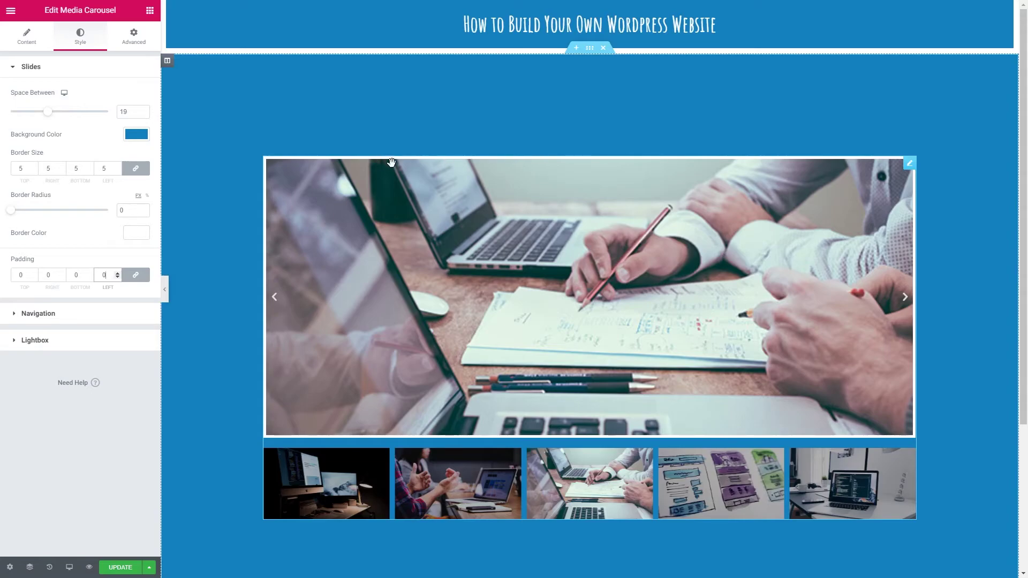
Enlarge the carousel arrows and make them white
left_click(52, 314)
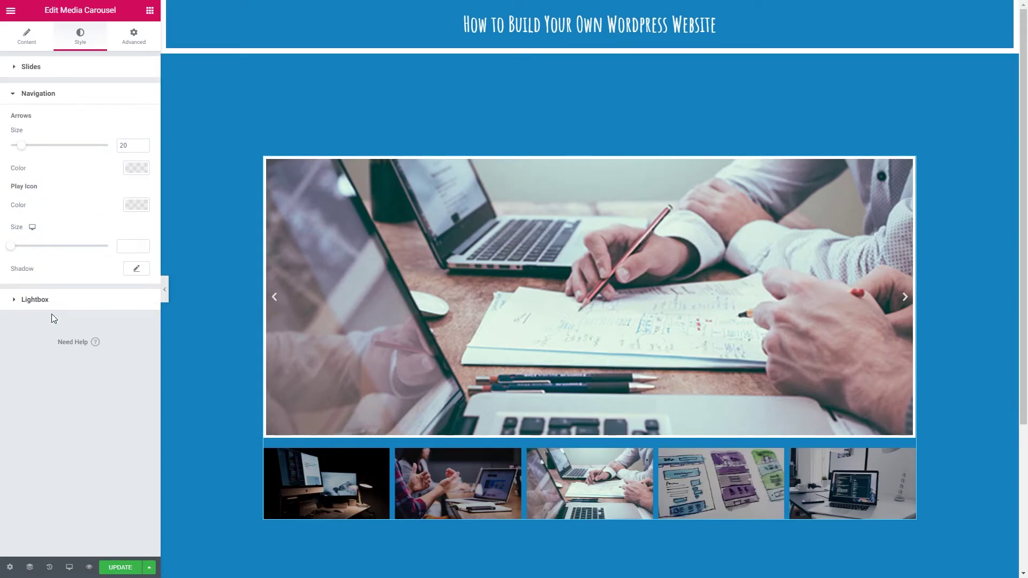
left_click_drag(21, 145, 47, 150)
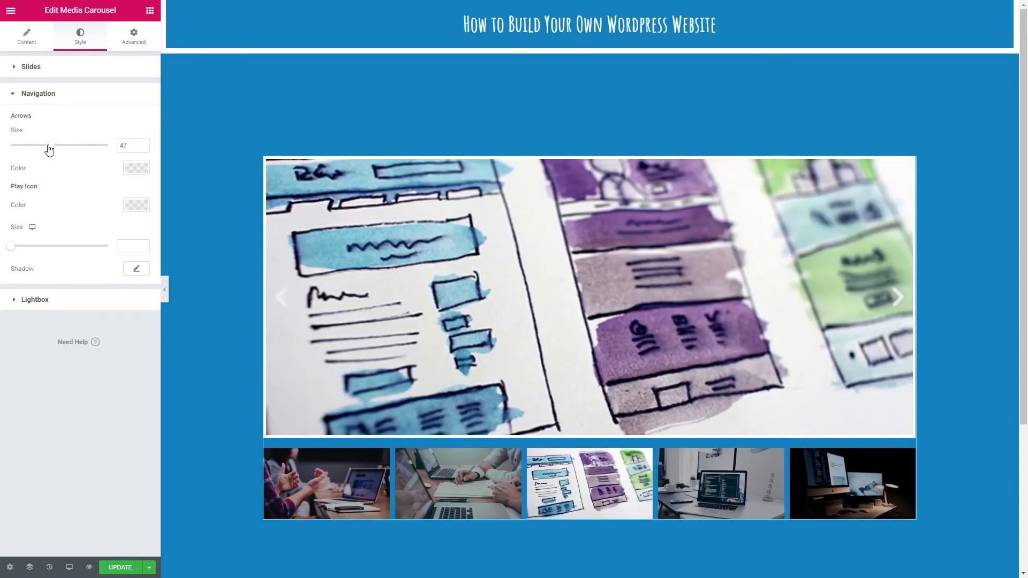
left_click(902, 301)
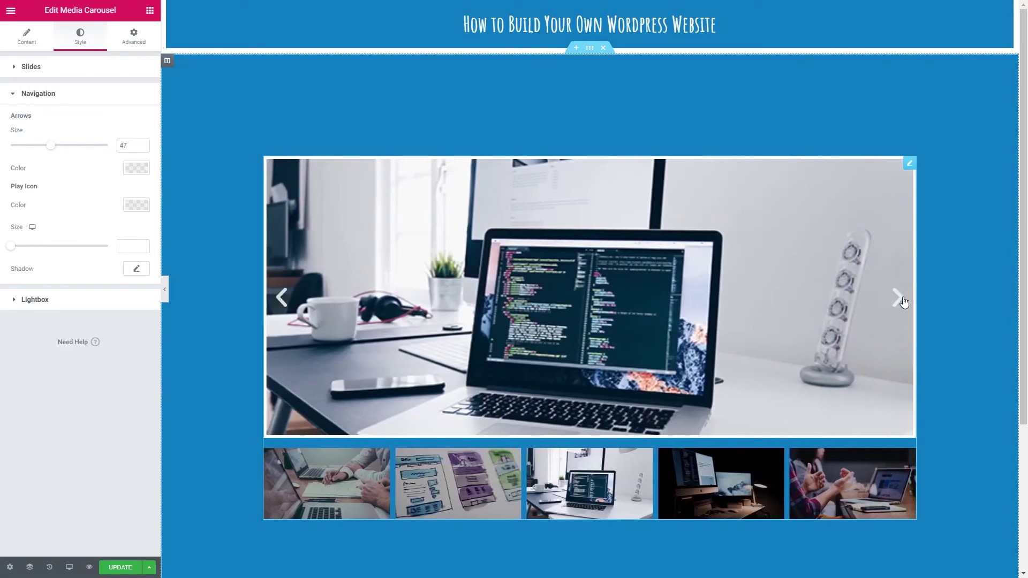
left_click(904, 303)
left_click(135, 168)
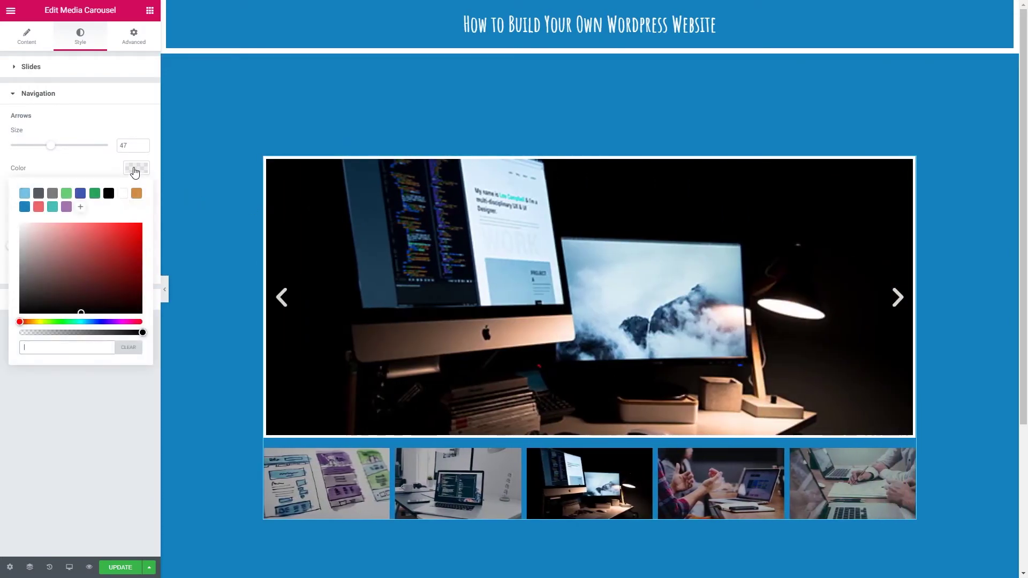
left_click(122, 195)
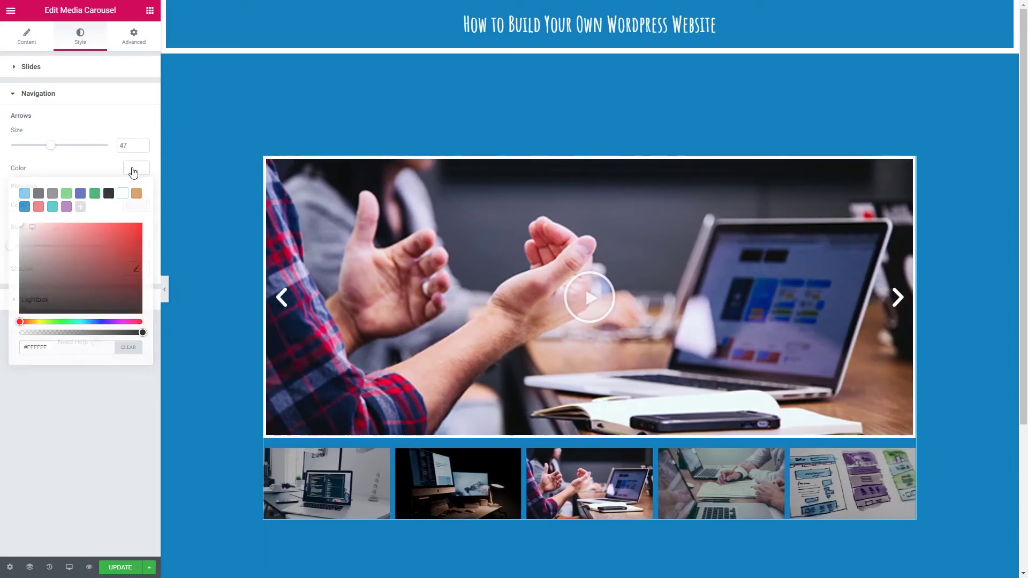
left_click(133, 170)
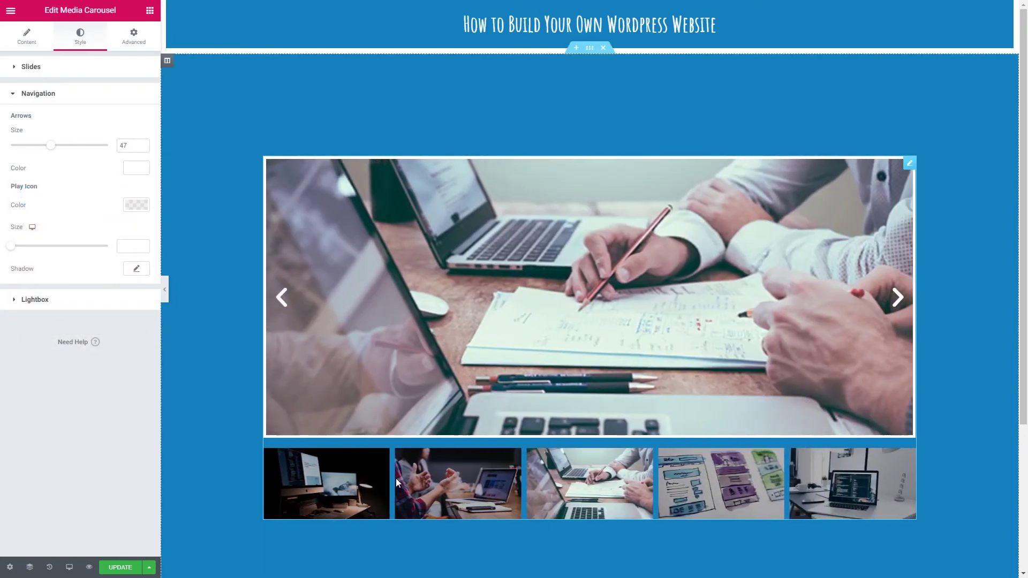
Make the play icon teal #3FBFBC, size 150, with a shadow
left_click(445, 500)
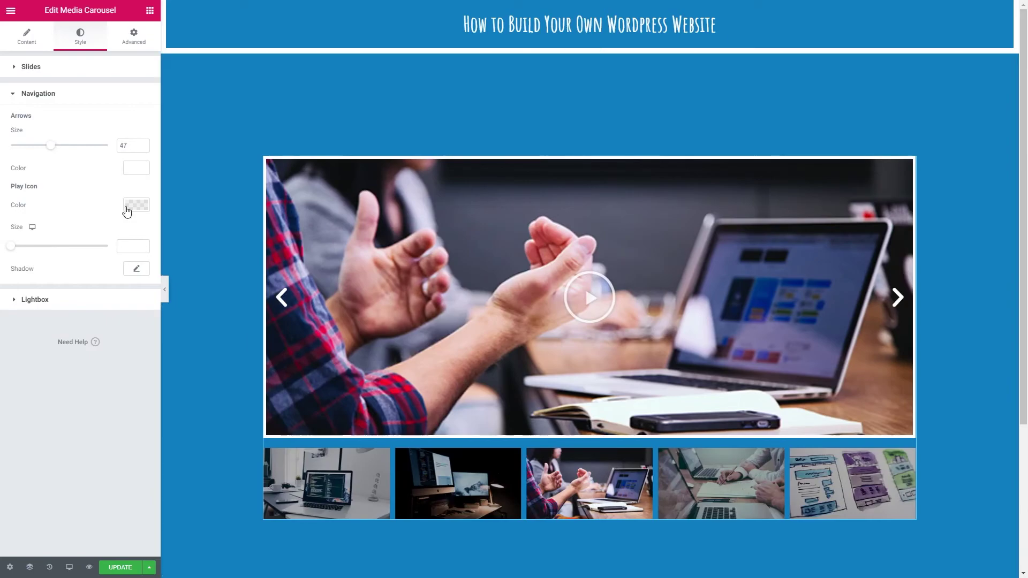
left_click(135, 206)
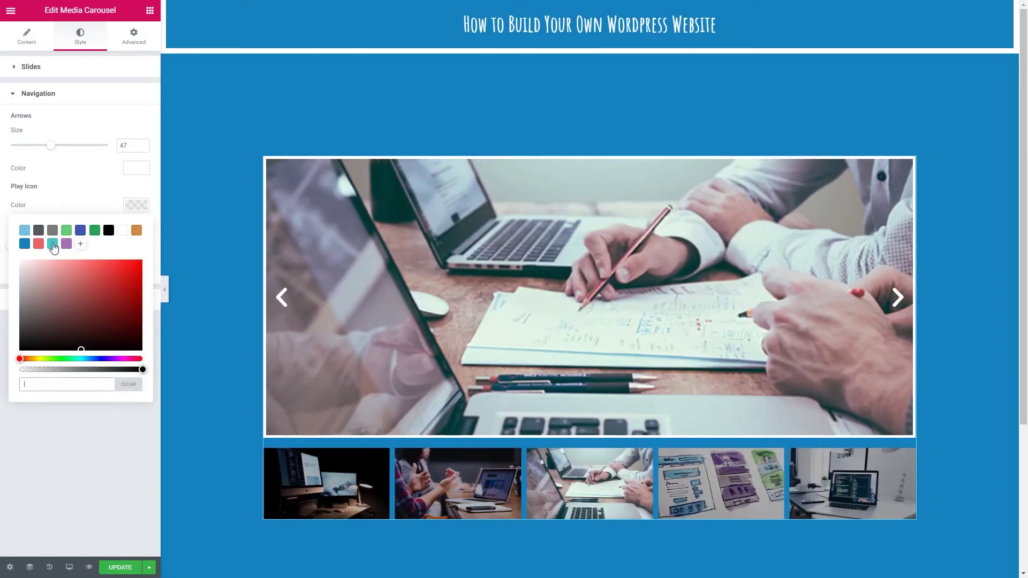
left_click(56, 244)
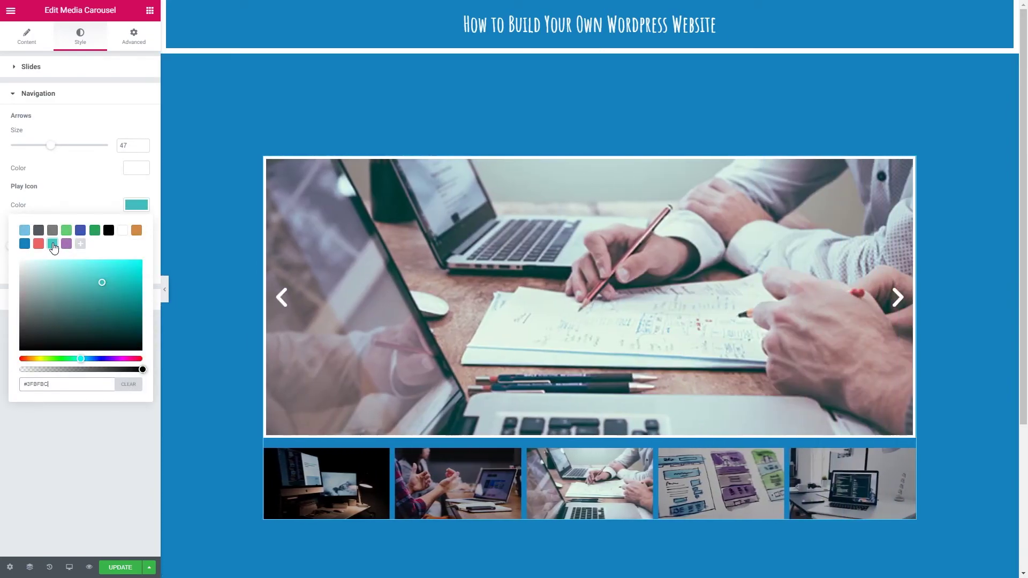
left_click(107, 213)
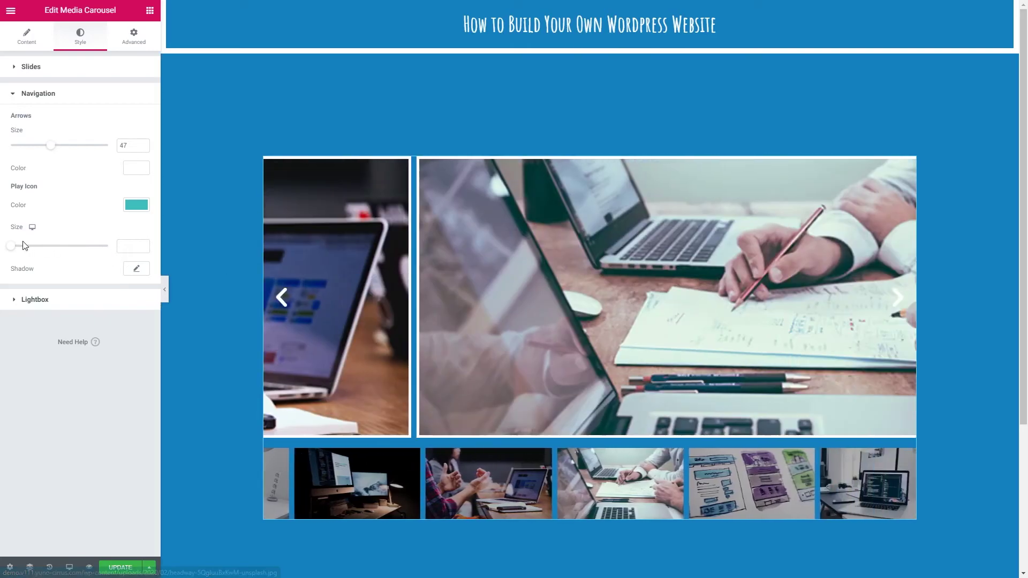
left_click_drag(10, 246, 108, 246)
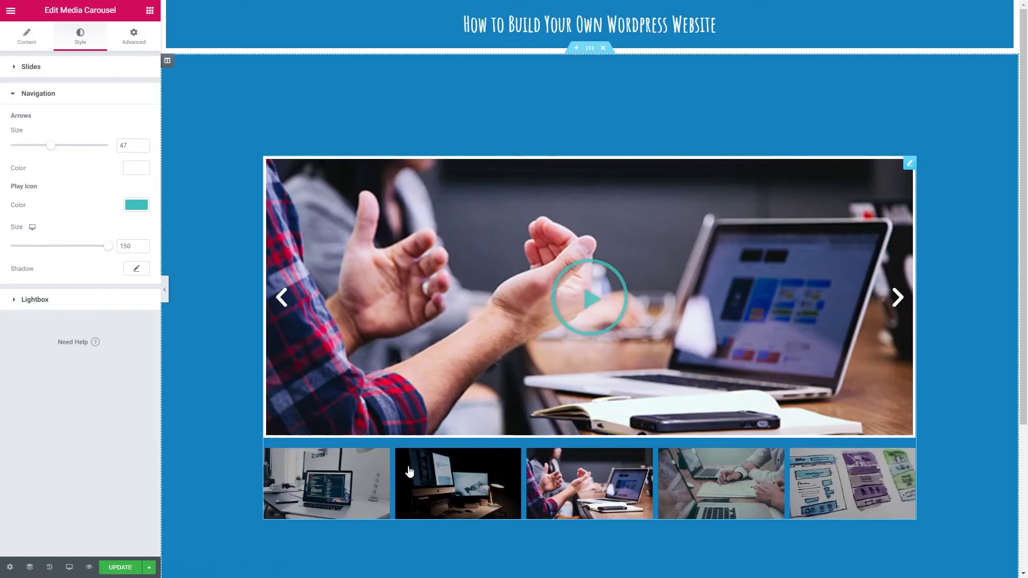
left_click(137, 269)
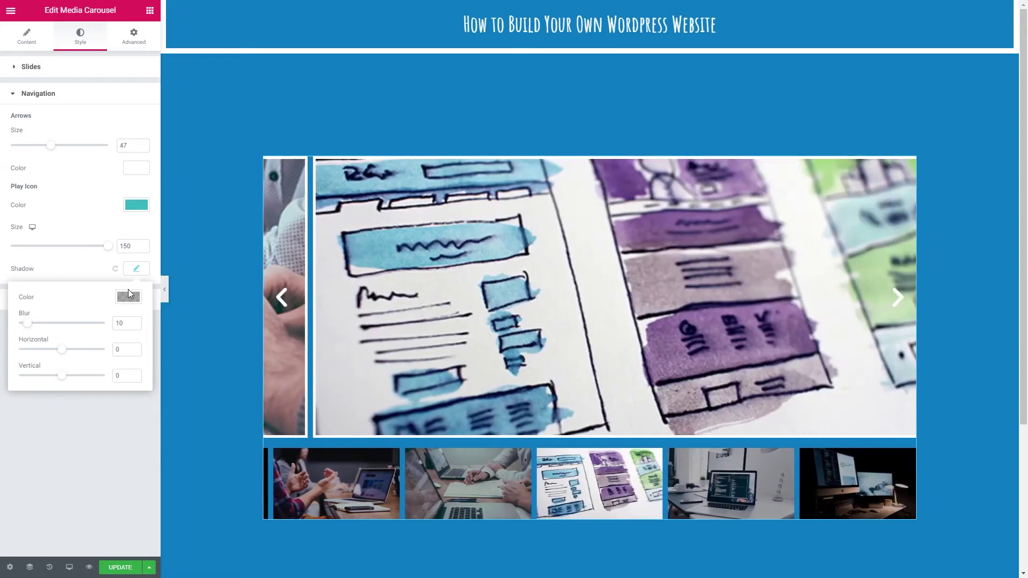
Open the video lightbox and give its backdrop a semi-transparent purple #A370B2 colour
left_click(53, 281)
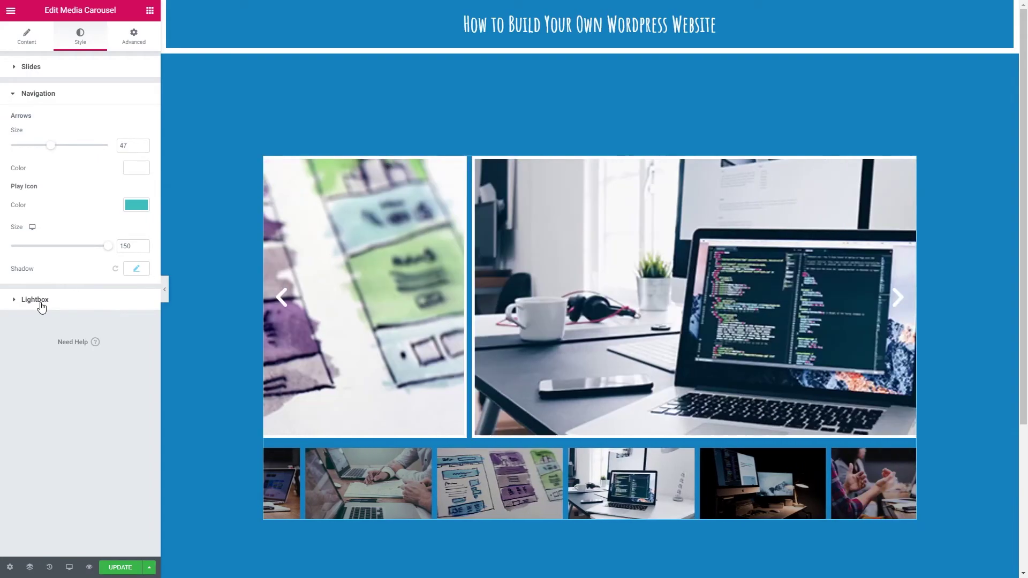
left_click(41, 305)
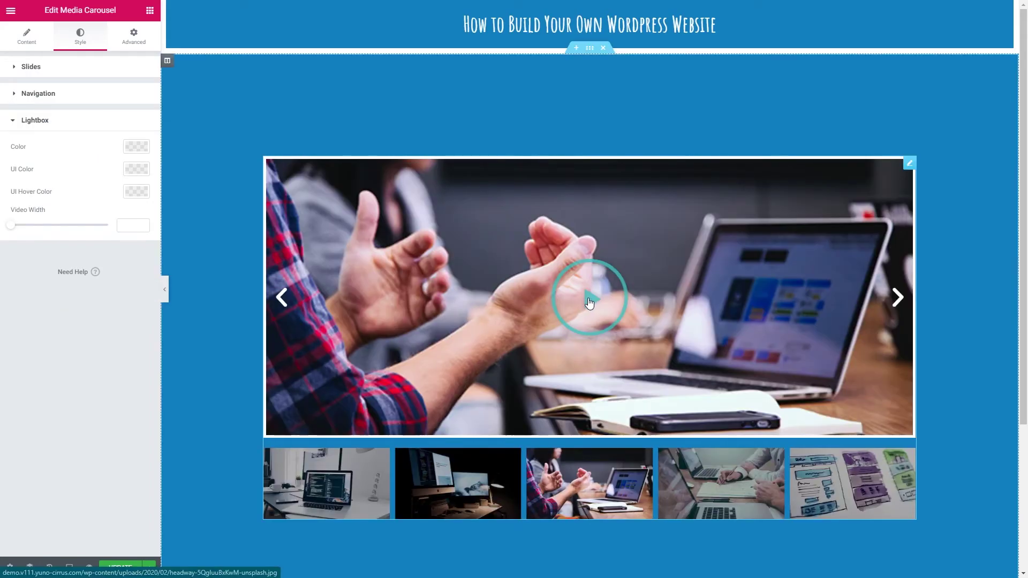
left_click(588, 298)
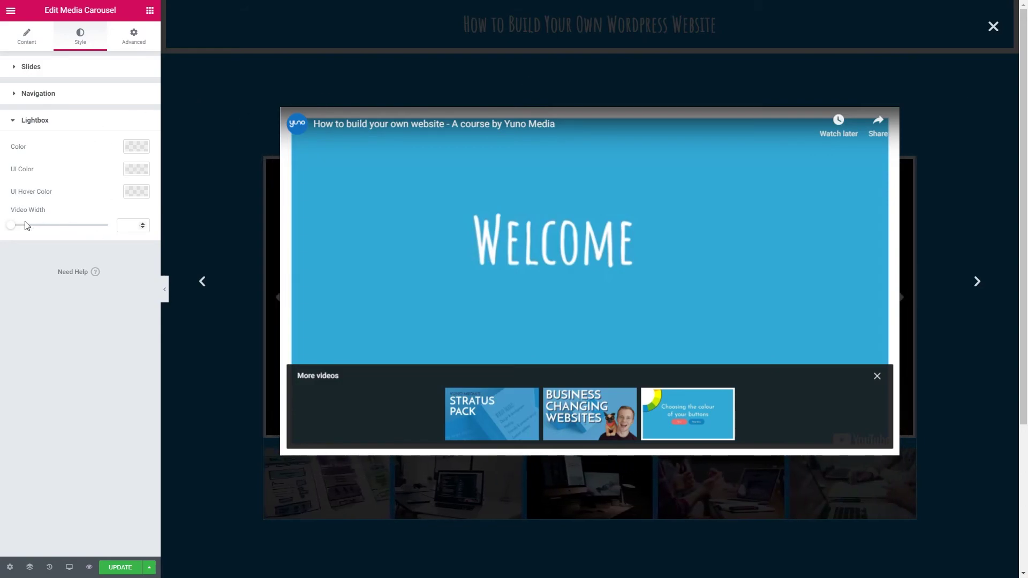
left_click(135, 147)
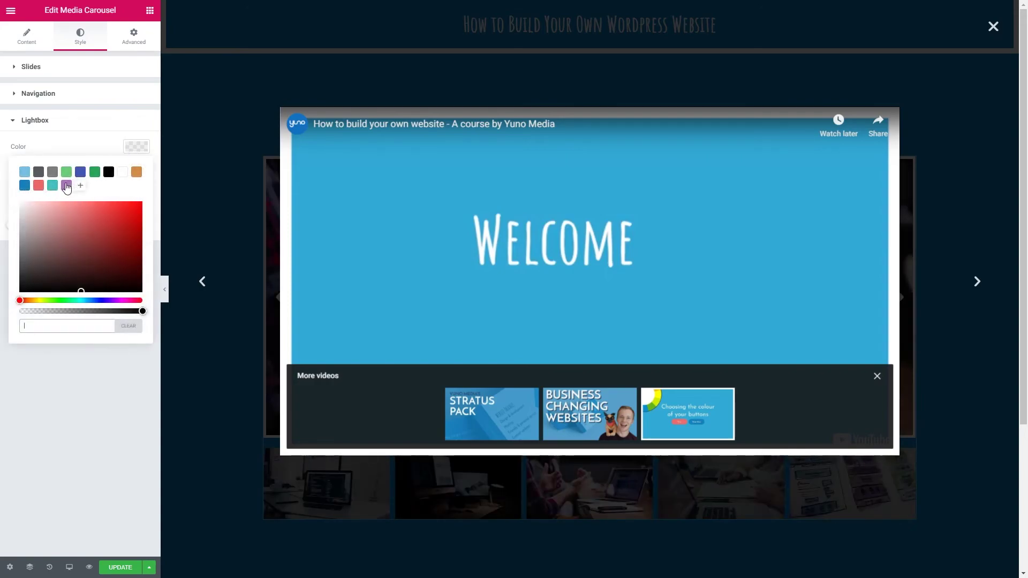
left_click(67, 185)
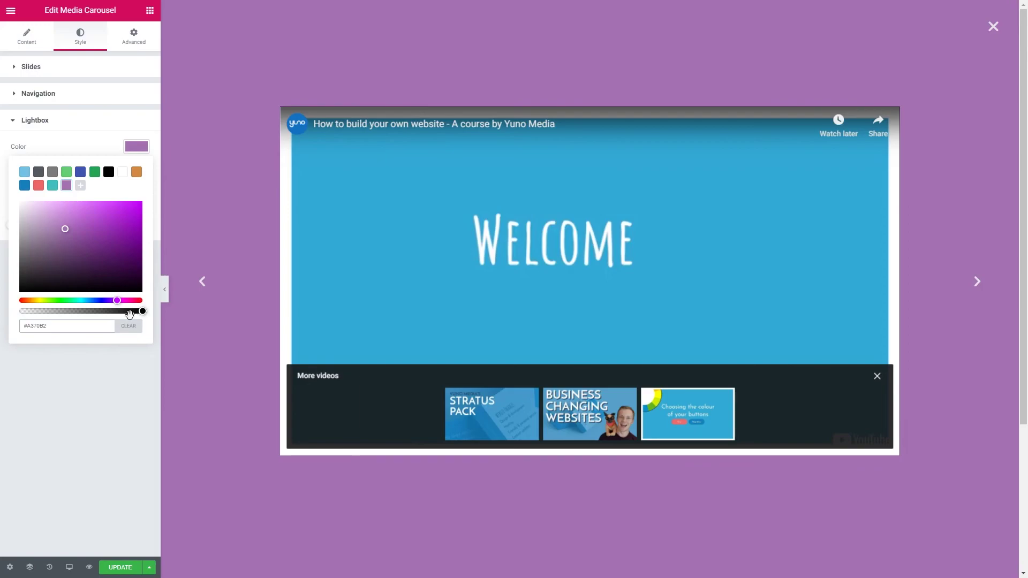
mouse_move(142, 312)
left_mouse_down()
mouse_move(65, 311)
mouse_move(144, 313)
left_mouse_up()
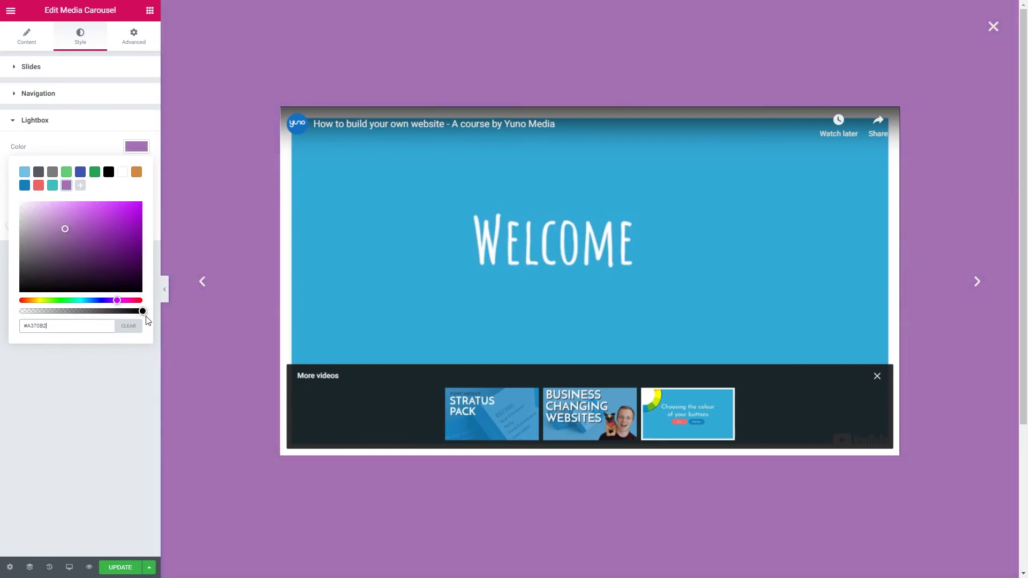
Make the lightbox UI controls white with a teal #3FBFBC hover colour
left_click(122, 148)
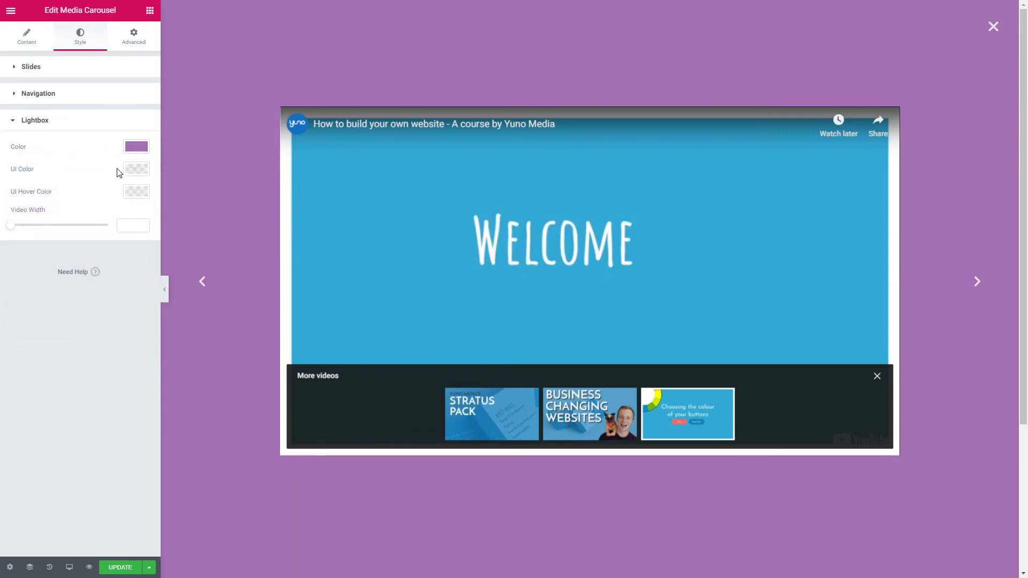
left_click(136, 169)
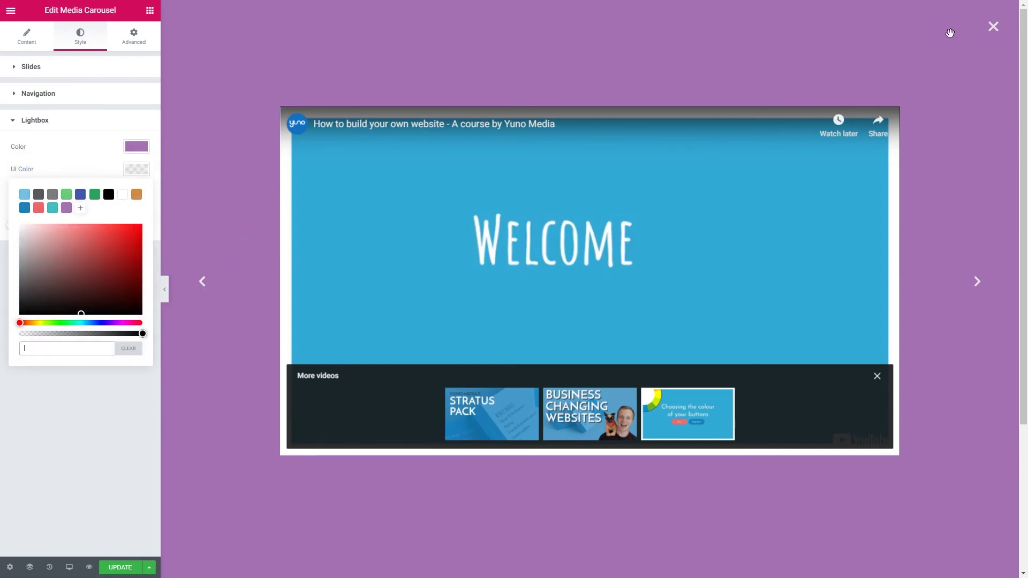
left_click(123, 195)
left_click(132, 175)
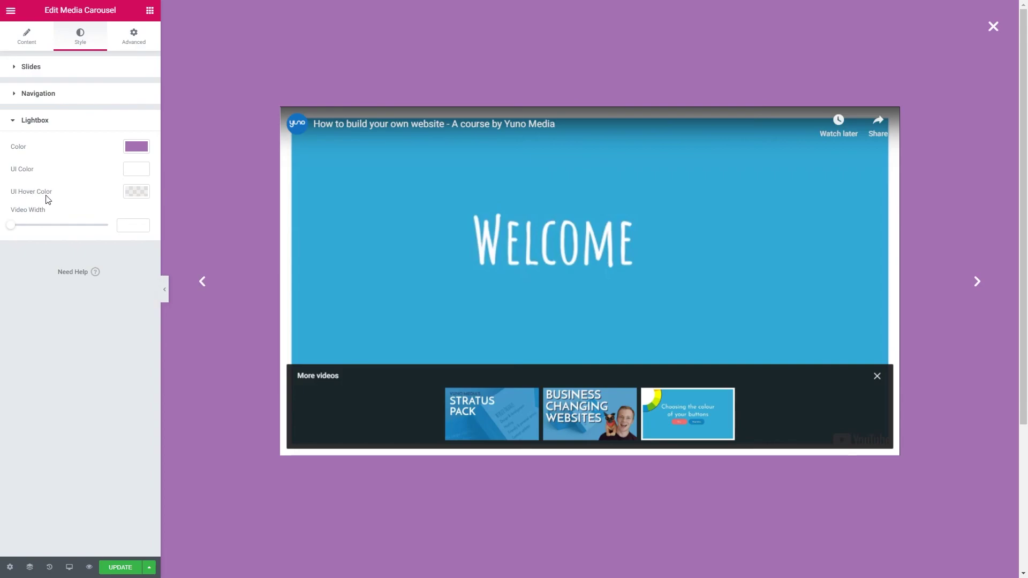
left_click(134, 193)
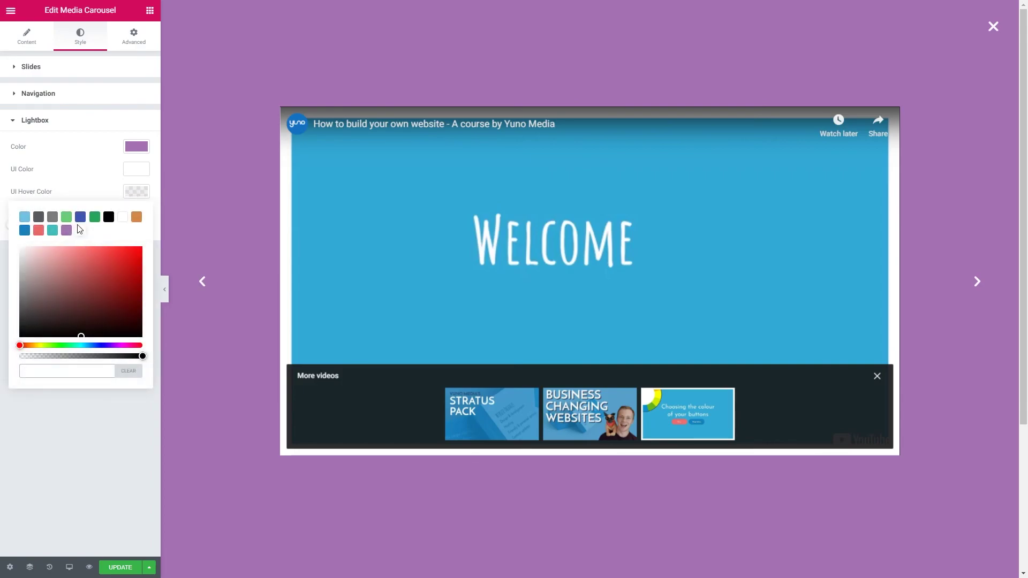
left_click(53, 231)
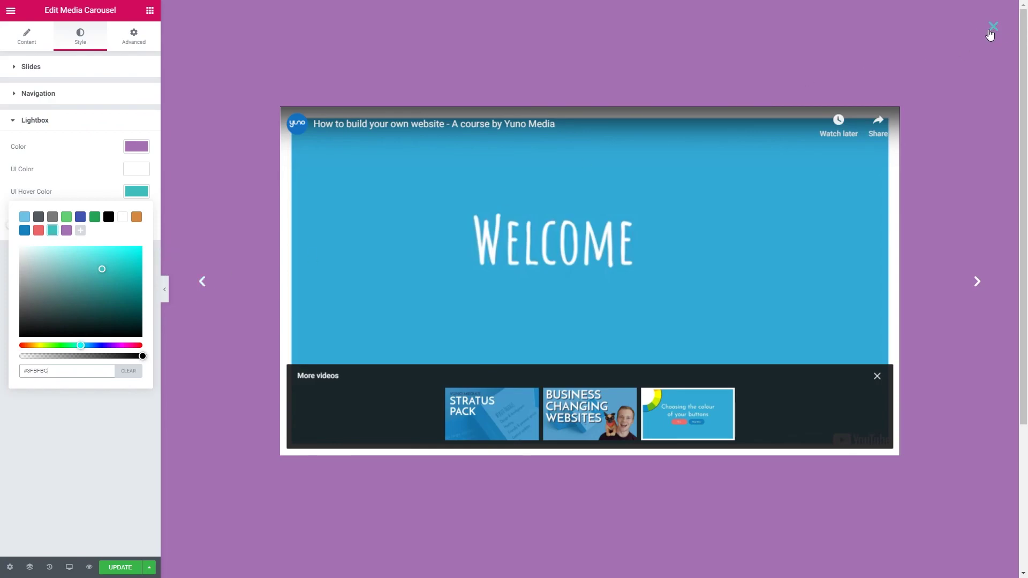
left_click(141, 194)
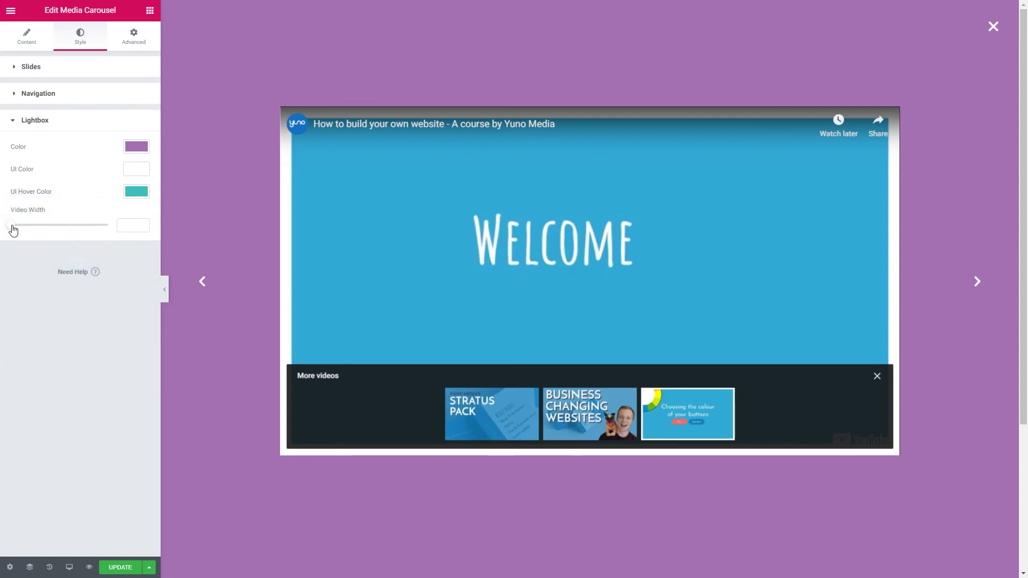
Set the lightbox video width to 50, close the lightbox, and update the page
mouse_move(12, 226)
left_mouse_down()
mouse_move(120, 224)
mouse_move(21, 230)
left_mouse_up()
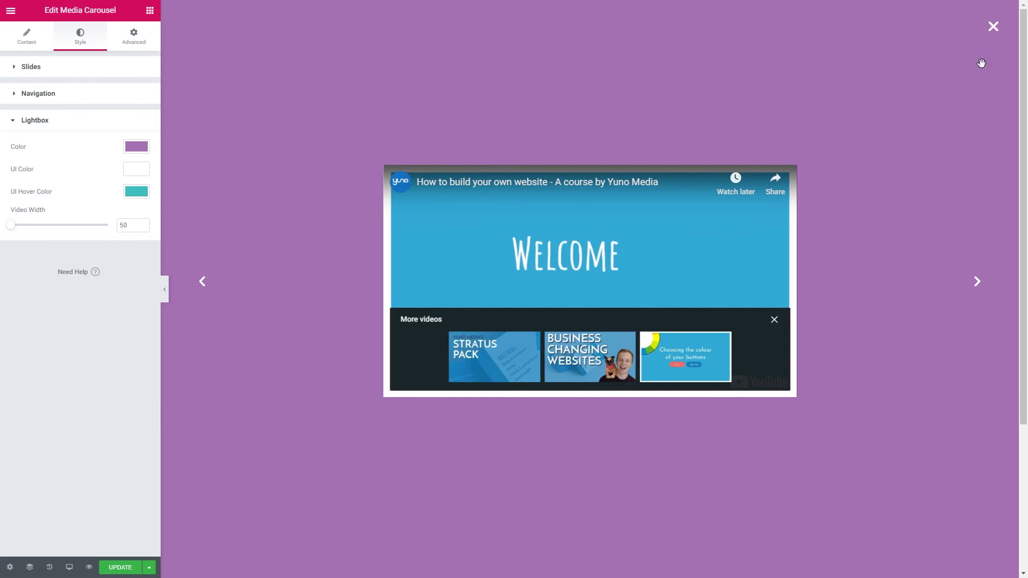
left_click(994, 27)
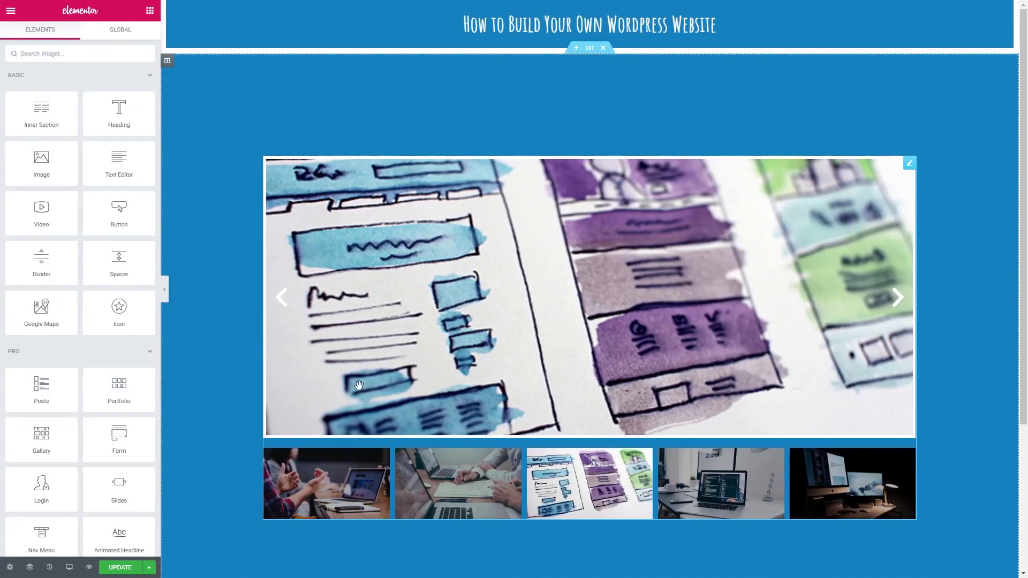
left_click(120, 568)
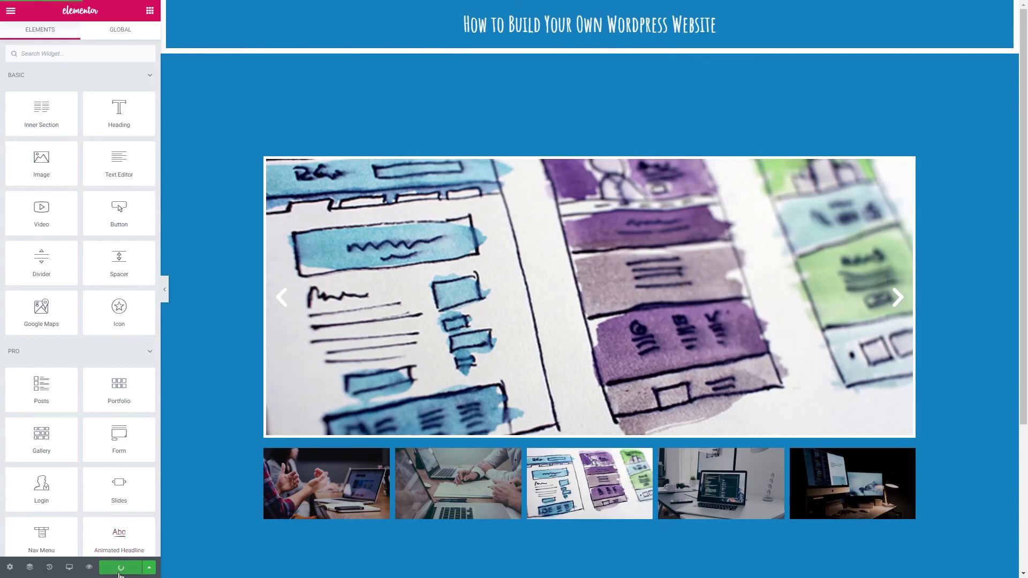